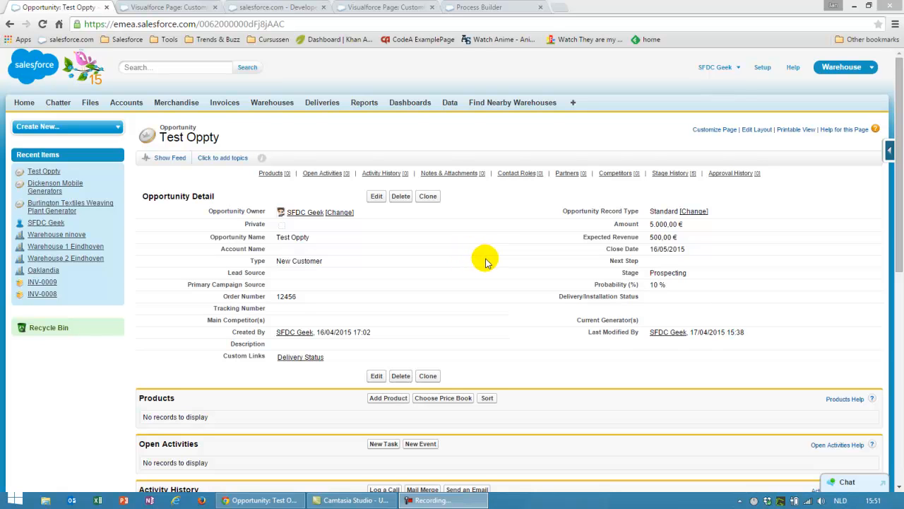
Review the Change OpptyRecordtype process and the record type shown on the Test Oppty opportunity.
left_click(480, 7)
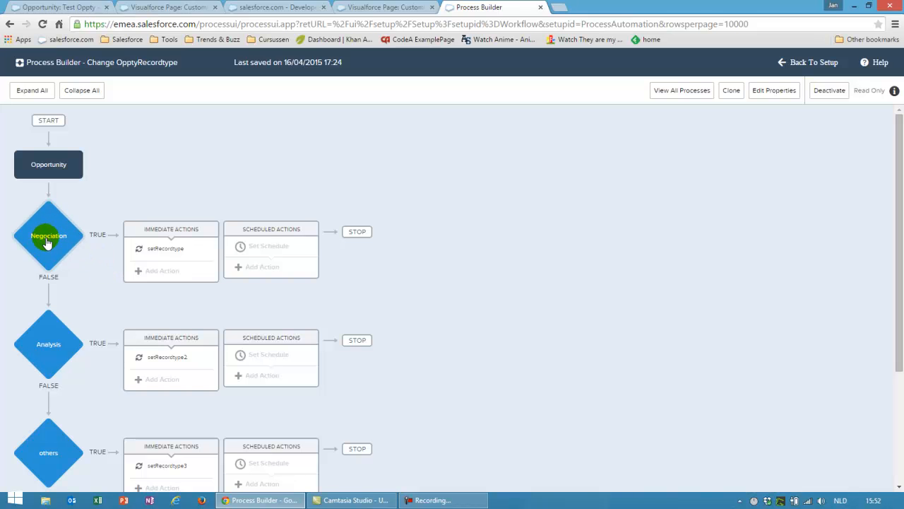
left_click(68, 7)
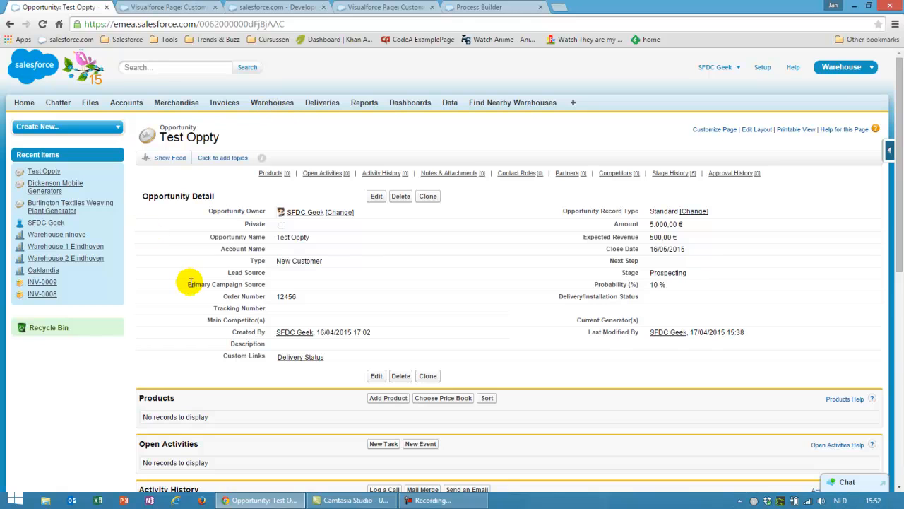
left_click_drag(565, 211, 742, 212)
left_click(741, 212)
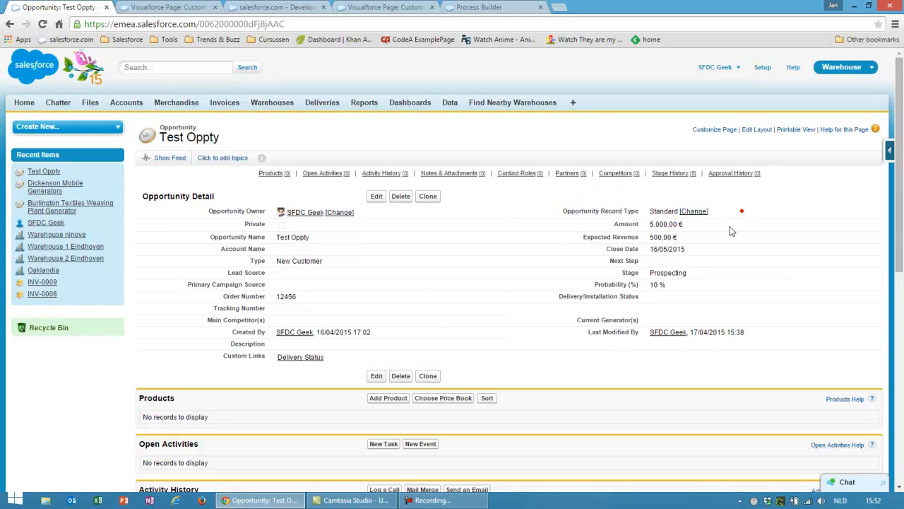
Open Test Oppty for editing and examine the name, type, amount, close date and stage fields.
left_click(377, 196)
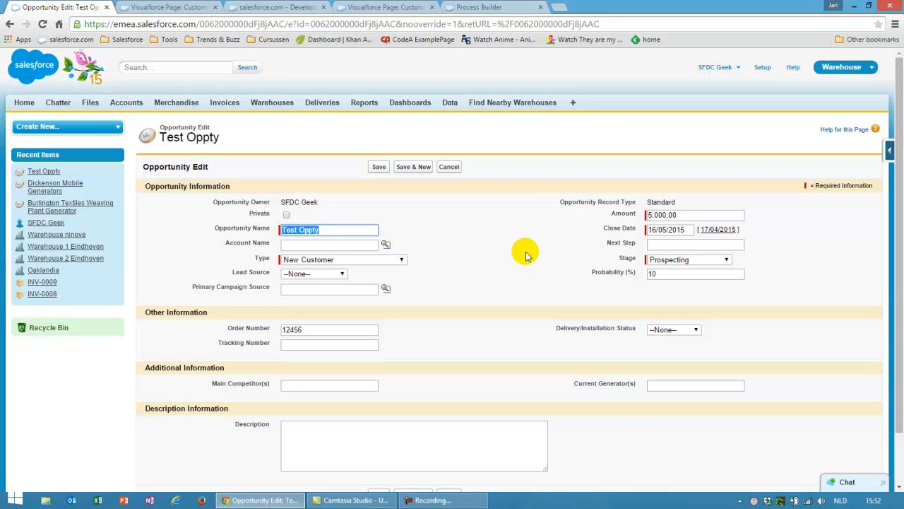
left_click_drag(218, 230, 256, 231)
left_click(265, 259)
left_click(622, 213)
left_click(629, 258)
left_click(629, 228)
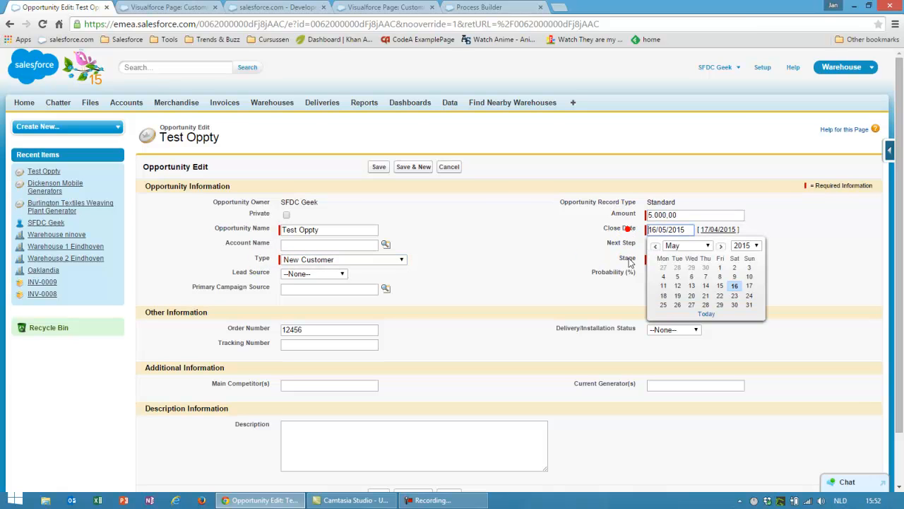
left_click(624, 213)
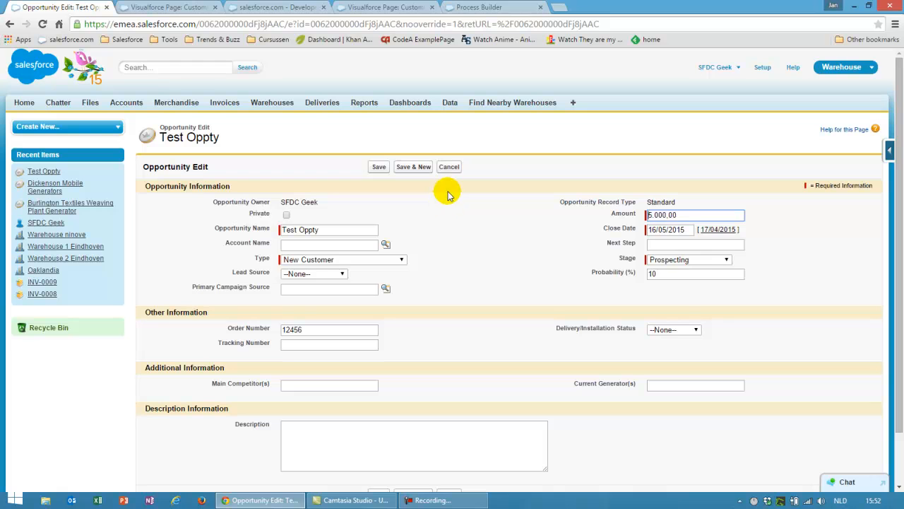
Set the opportunity's stage to Negotiation/Review and save the record.
left_click(689, 260)
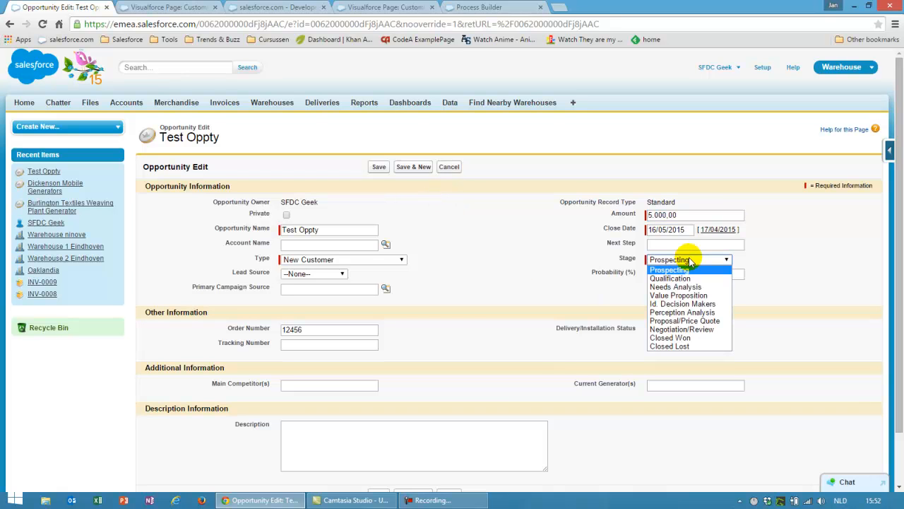
left_click(689, 330)
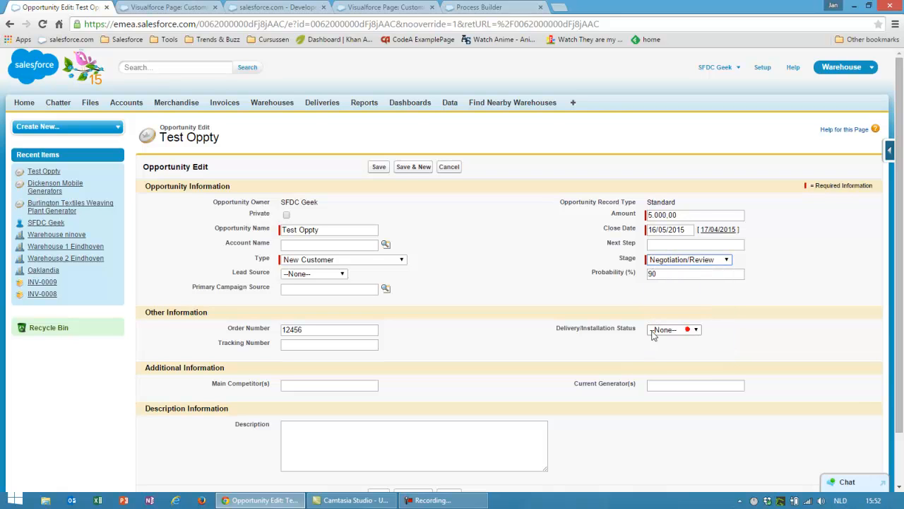
left_click(375, 167)
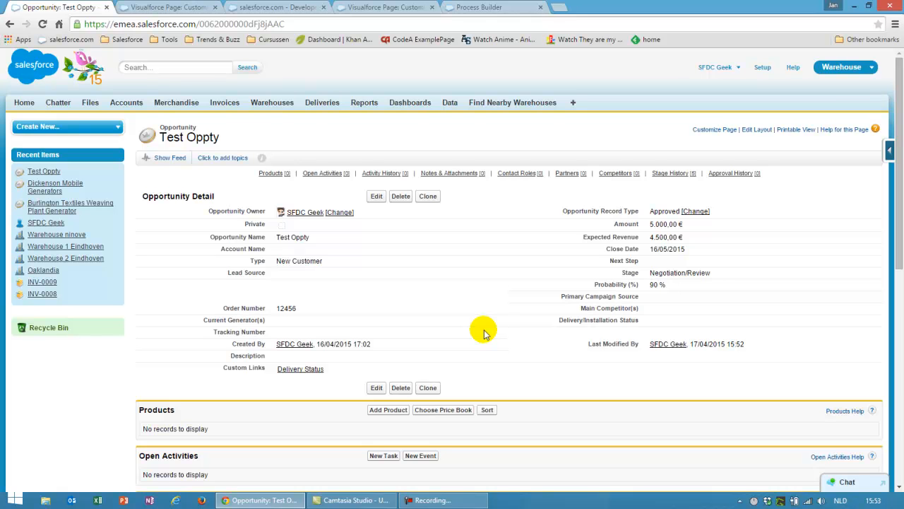
Open Test Oppty for editing, examine the order number and record type on the custom edit page, and leave without saving.
left_click(376, 197)
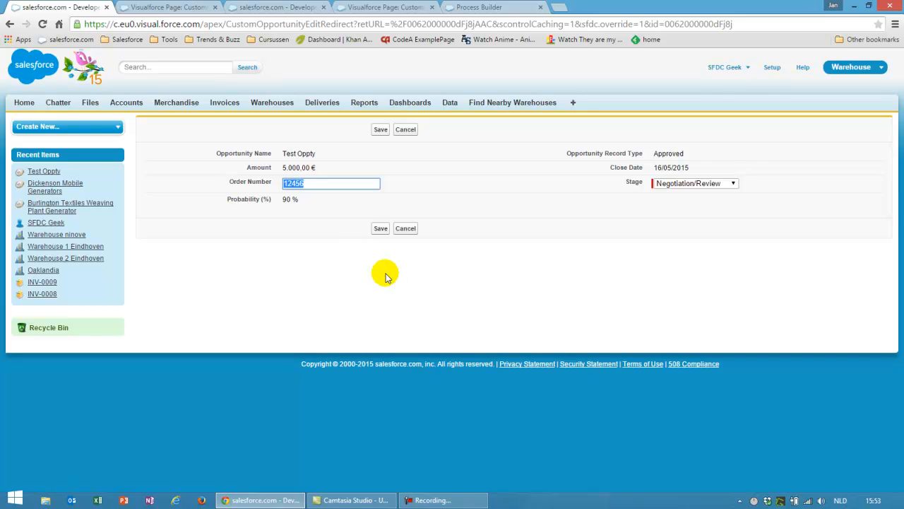
left_click_drag(229, 183, 274, 186)
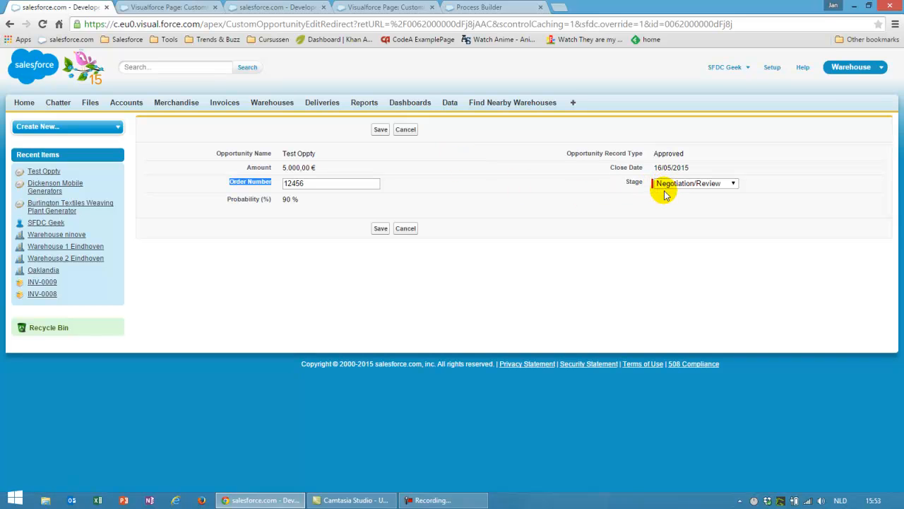
left_click_drag(647, 153, 701, 154)
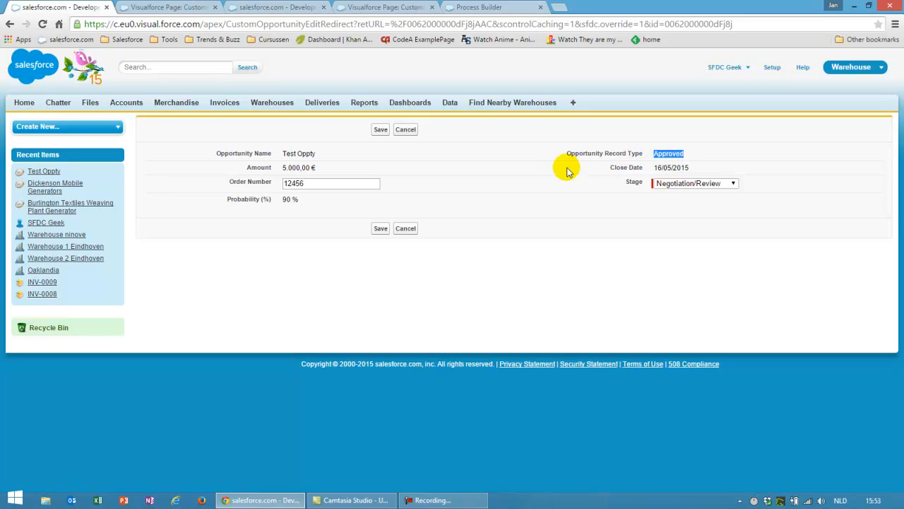
left_click(407, 230)
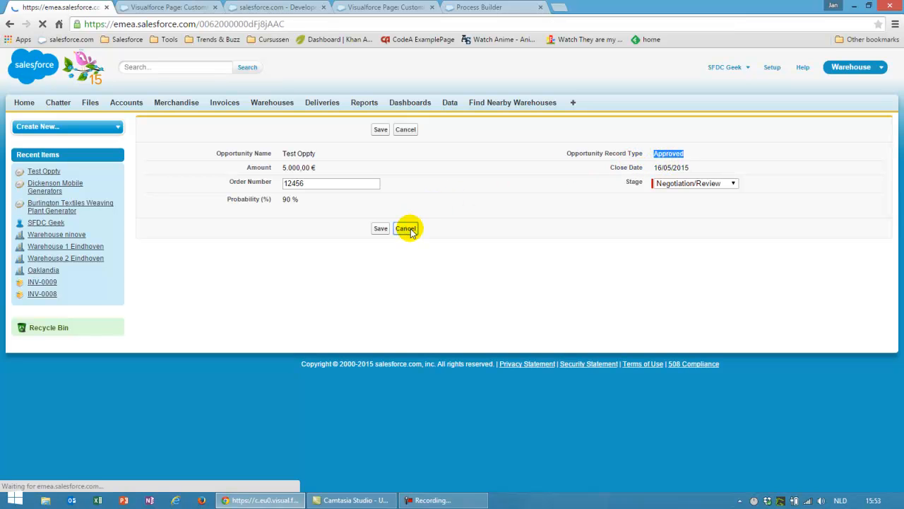
In the CustomOpportunityEdit Visualforce page, change the Opportunity.StageName tag to apex:outputField and save the page.
left_click(164, 8)
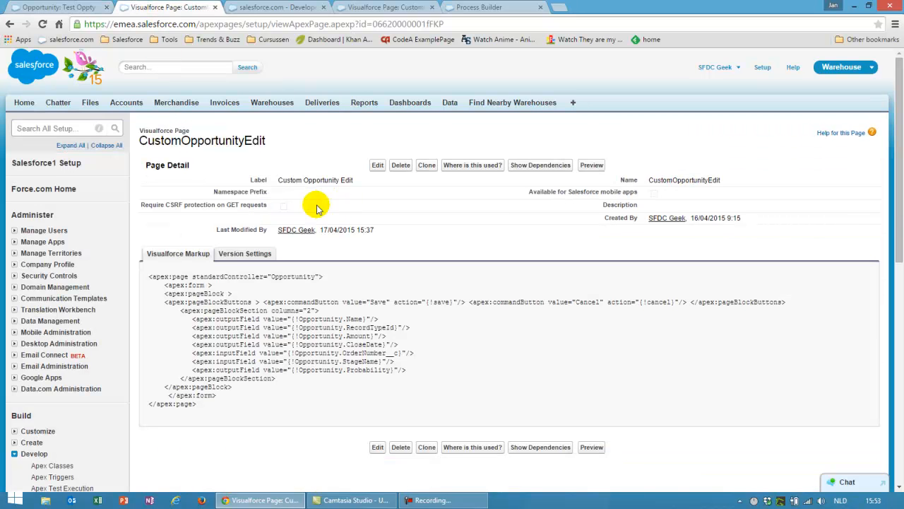
left_click(377, 165)
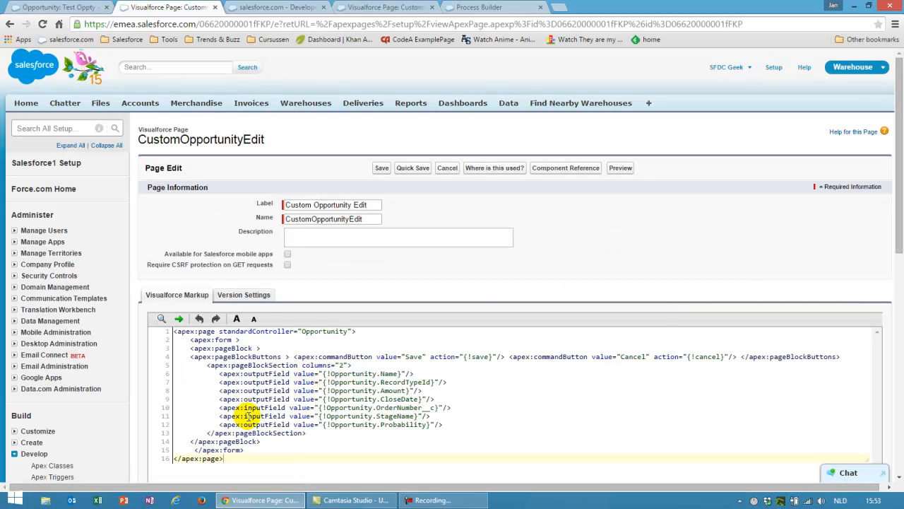
left_click_drag(264, 417, 245, 417)
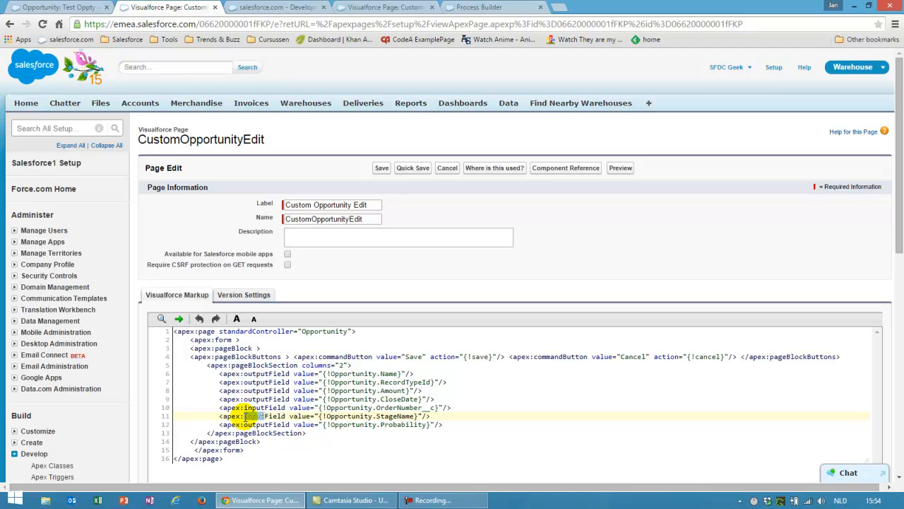
type("output")
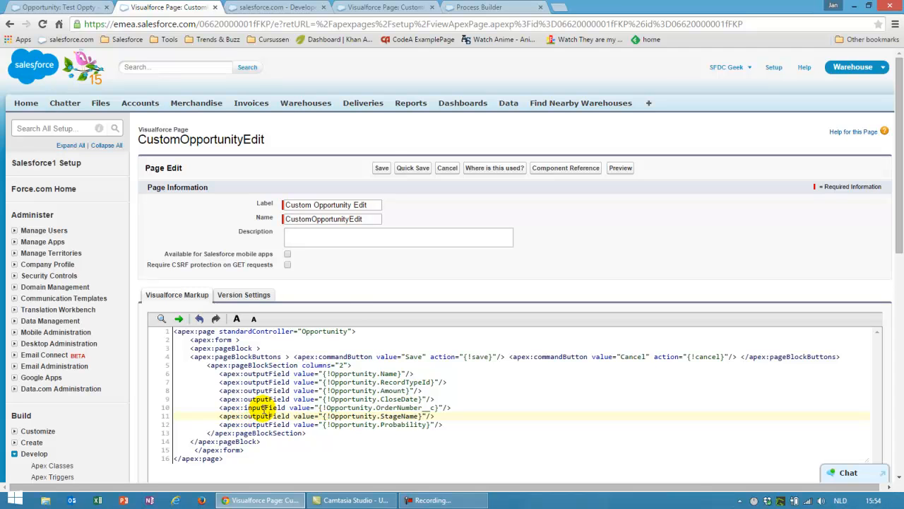
left_click(378, 167)
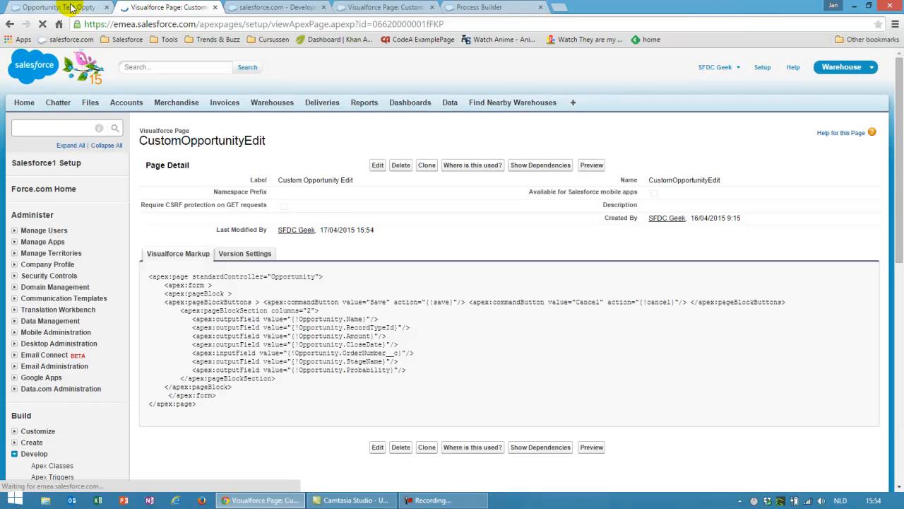
Edit the Test Oppty opportunity, replace its order number with a new one and save the record.
left_click(68, 7)
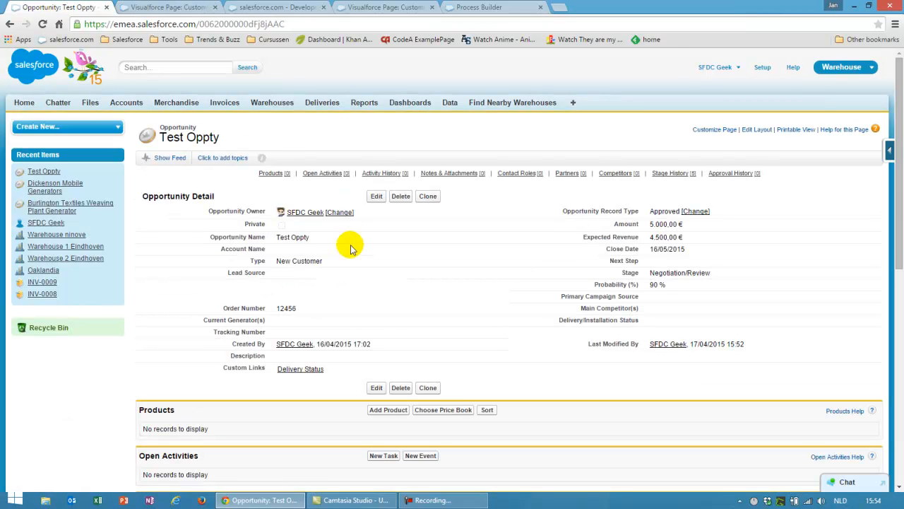
left_click(373, 203)
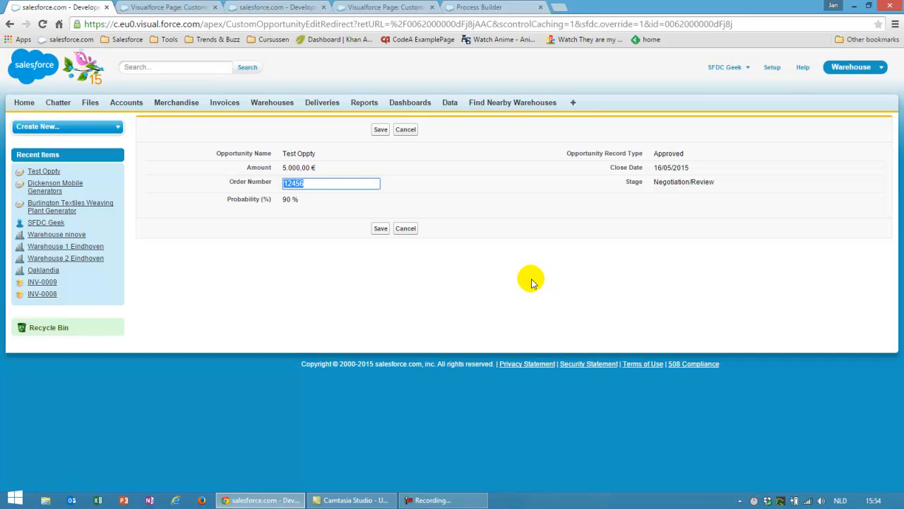
left_click(346, 183)
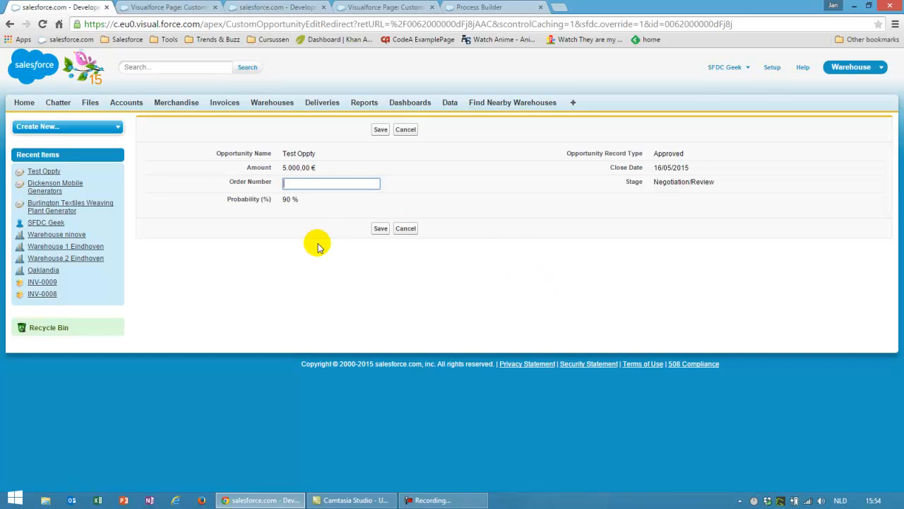
type("0012345")
left_click(380, 228)
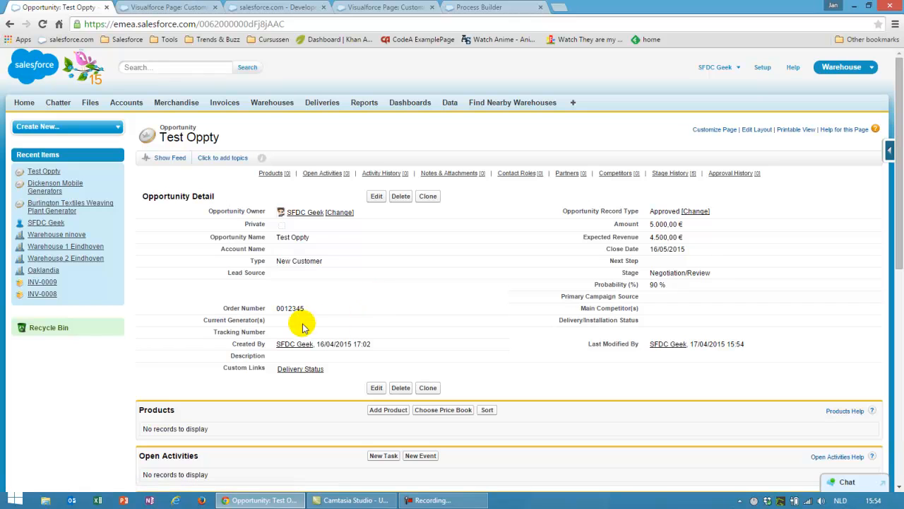
Check the order number, stage and record type on the saved Test Oppty opportunity.
left_click_drag(305, 308, 277, 306)
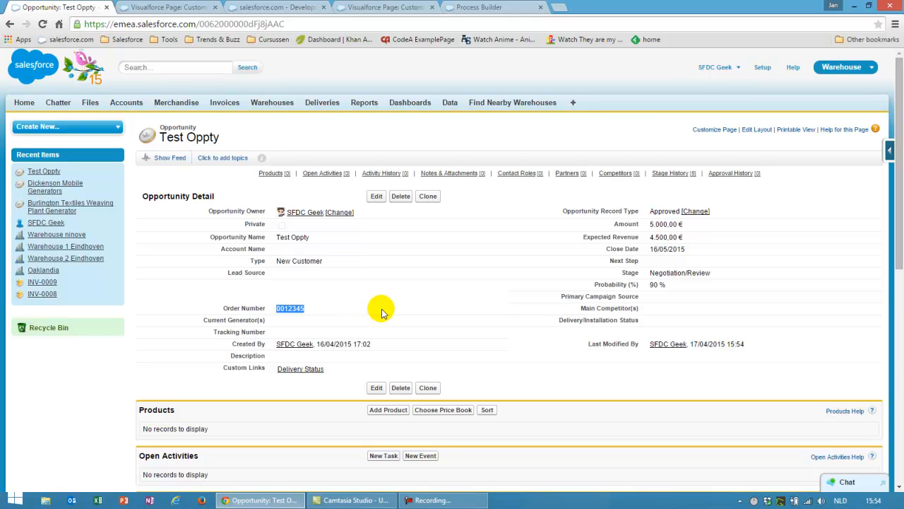
left_click(664, 272)
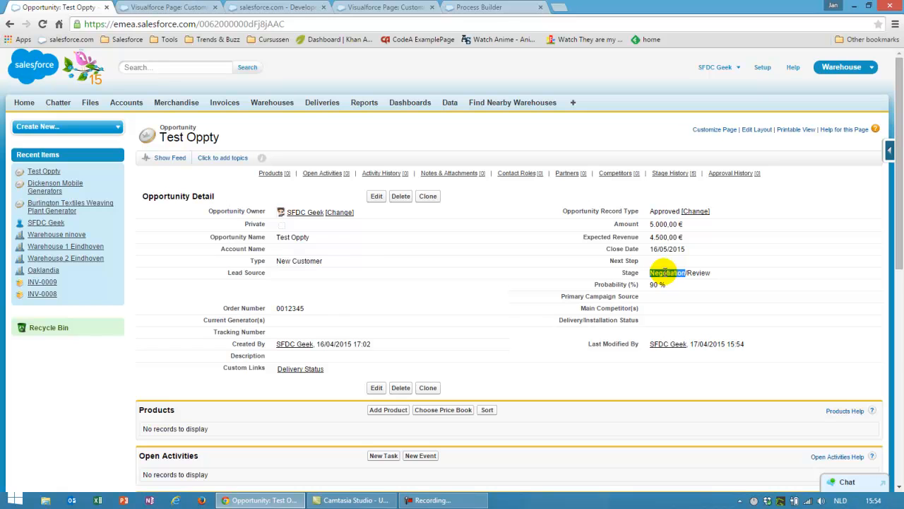
triple_click(695, 272)
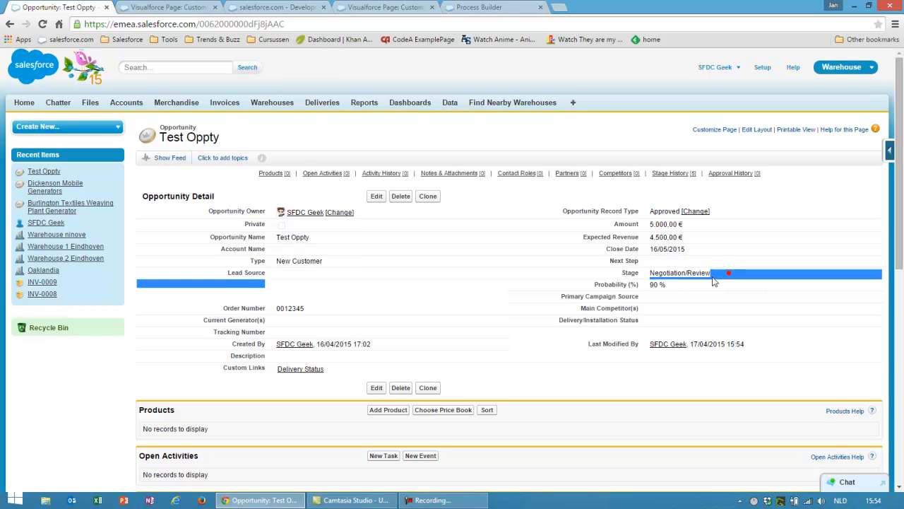
left_click(687, 272)
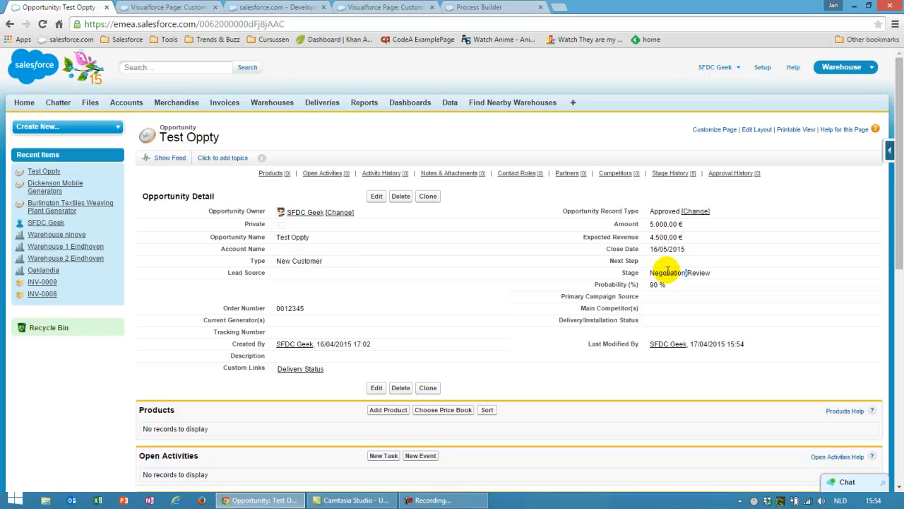
triple_click(667, 272)
left_click(523, 292)
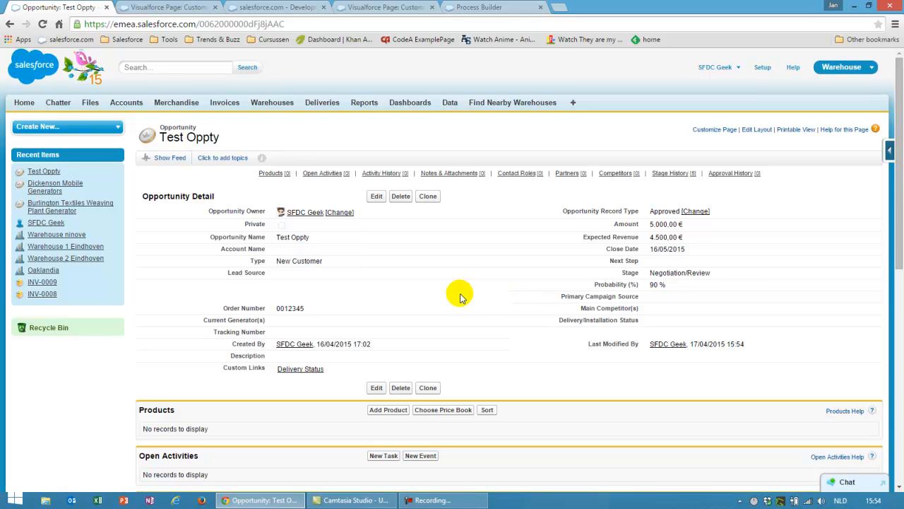
left_click_drag(561, 210, 674, 210)
left_click(463, 271)
Change the Opportunity.StageName tag in the CustomOpportunityEdit page back to apex:inputField and save the page.
left_click(126, 7)
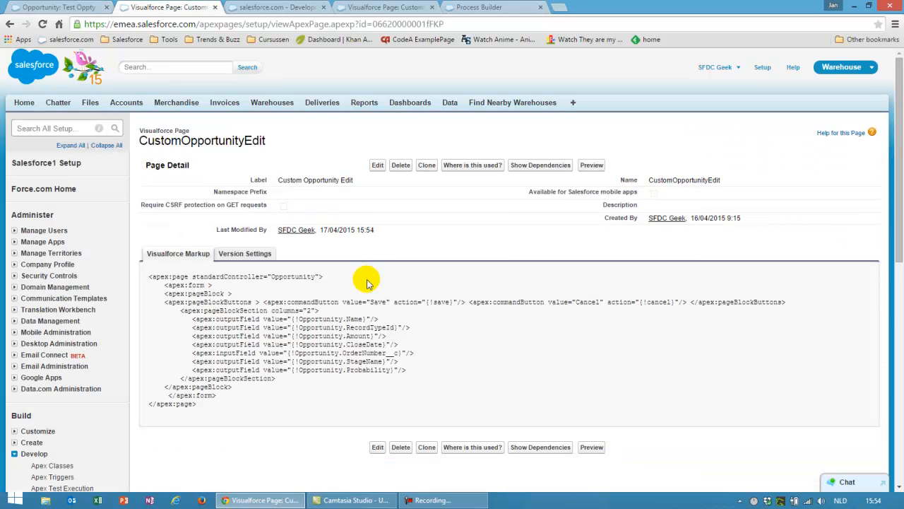
left_click(377, 166)
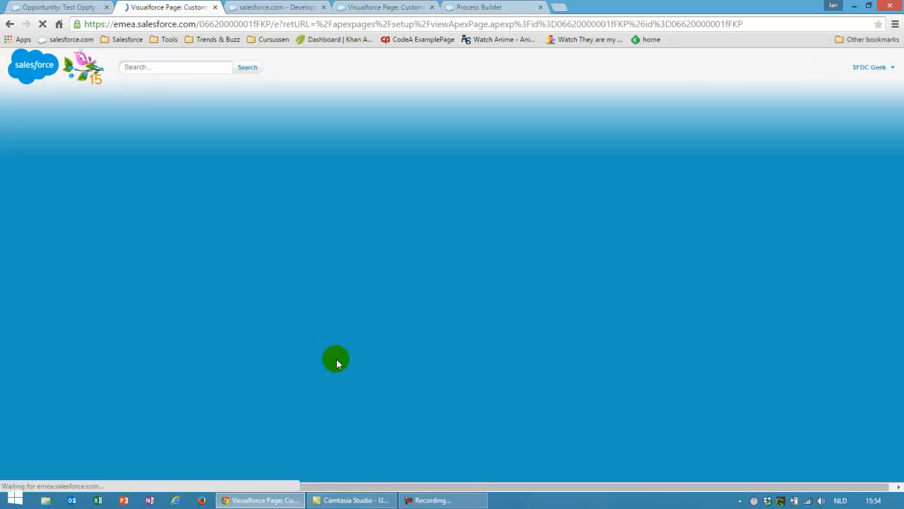
left_click_drag(269, 416, 244, 416)
type("input")
left_click(381, 168)
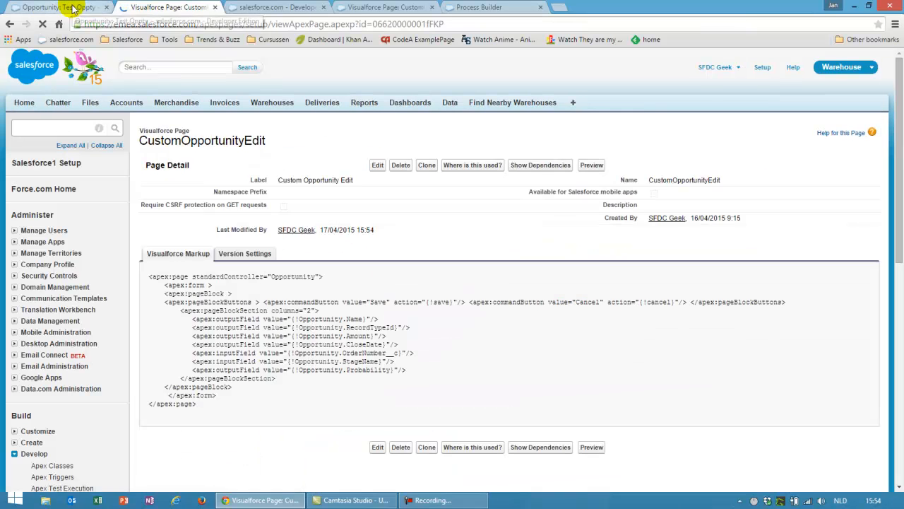
Edit the Test Oppty opportunity, set its stage to Prospecting and save the record.
left_click(73, 8)
left_click(378, 200)
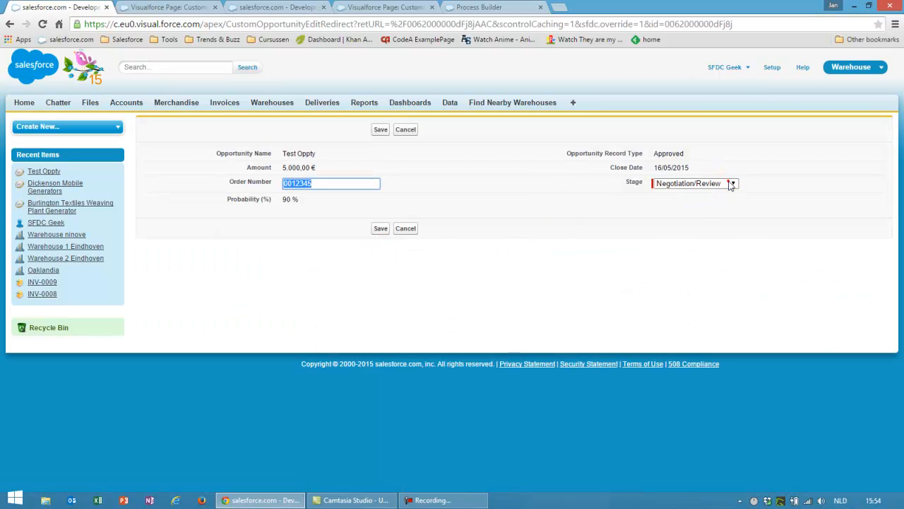
left_click(731, 185)
left_click(692, 195)
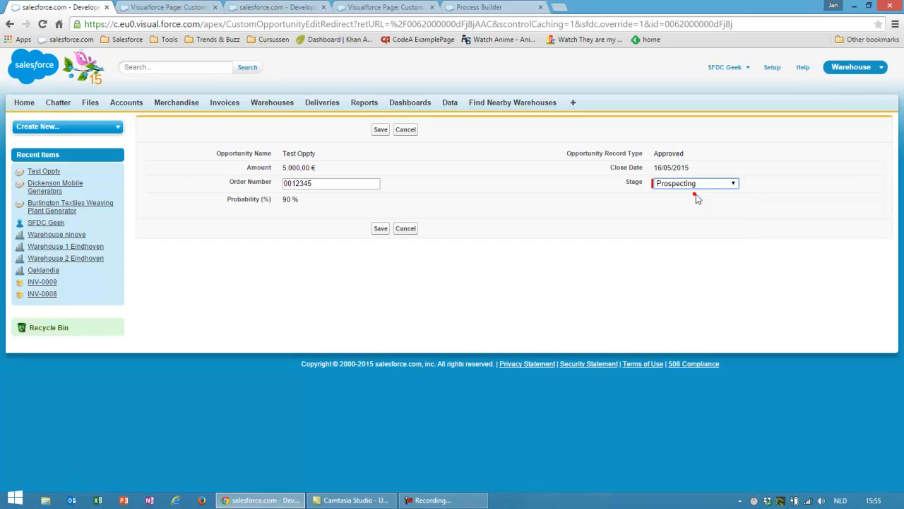
left_click(380, 230)
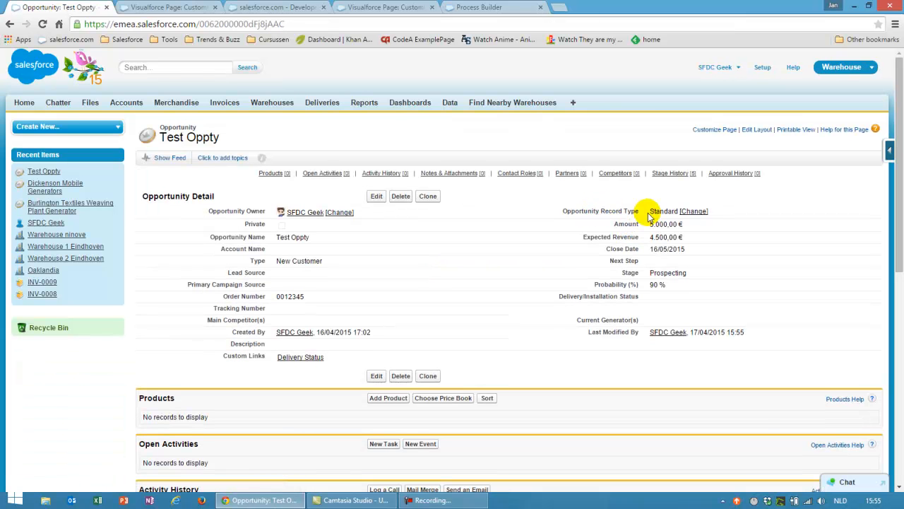
Check the record type of Test Oppty and reopen the opportunity for editing to see which edit page loads.
left_click_drag(667, 211, 644, 210)
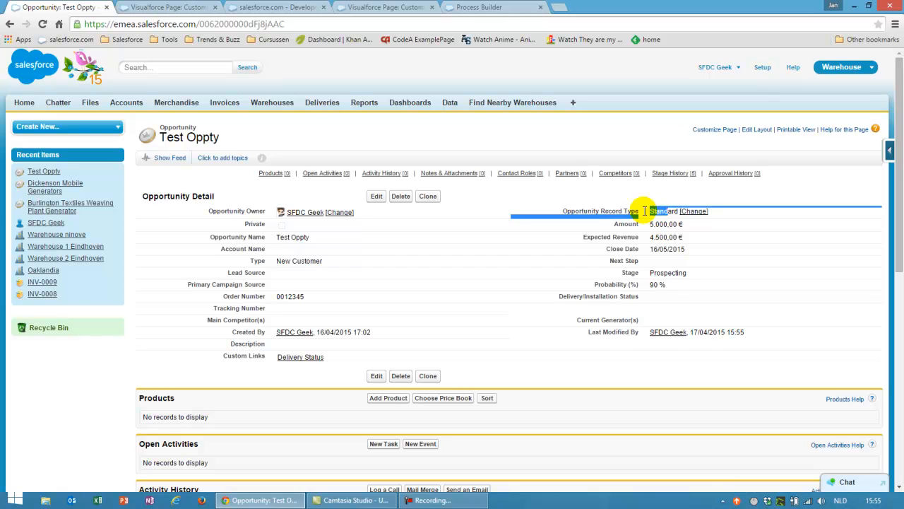
left_click(587, 225)
left_click(378, 198)
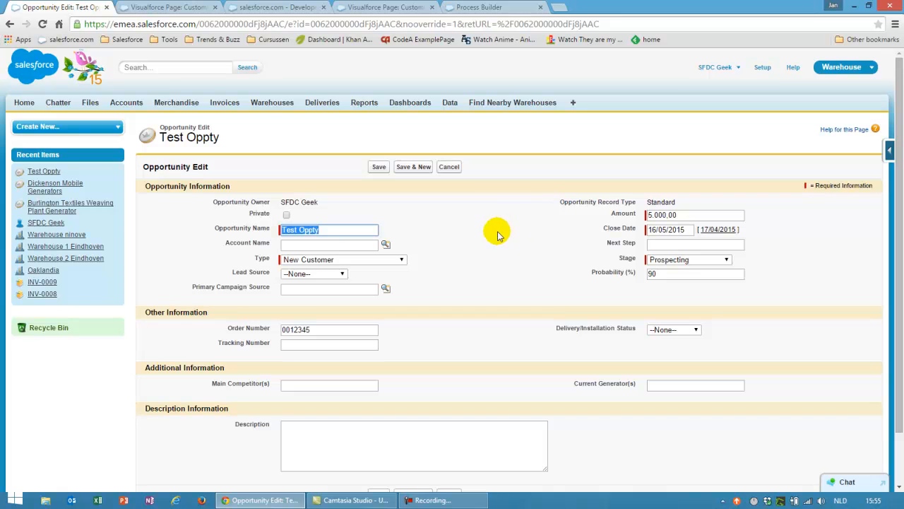
Cancel editing Test Oppty and review the standard controller and the Save and Cancel command buttons in the CustomOpportunityEdit page markup.
left_click(450, 167)
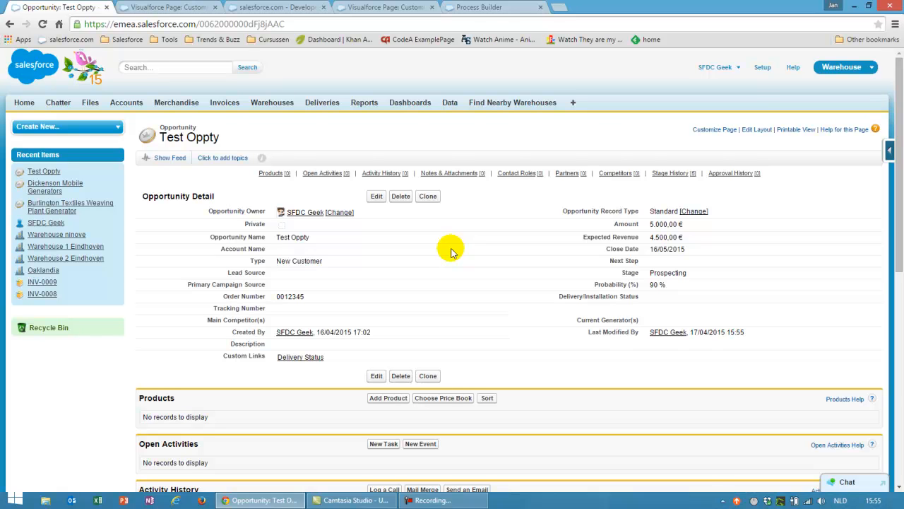
left_click(182, 7)
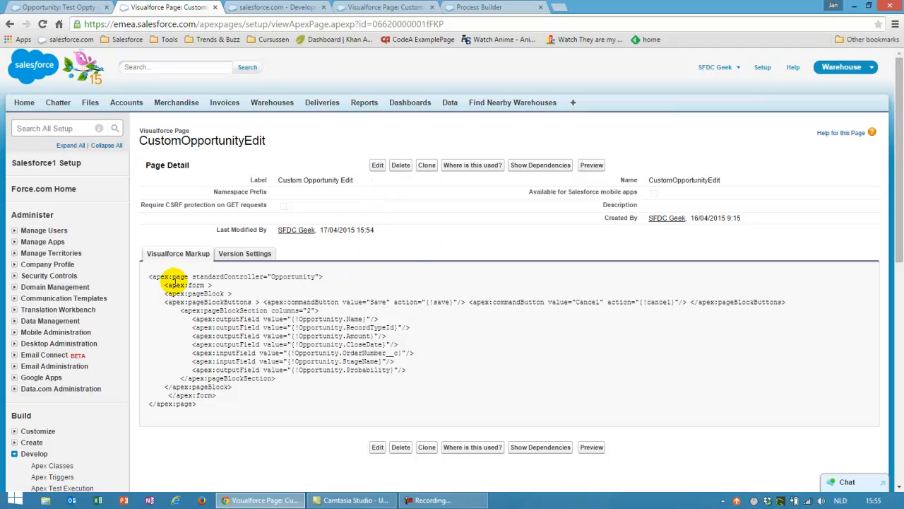
left_click_drag(192, 277, 317, 275)
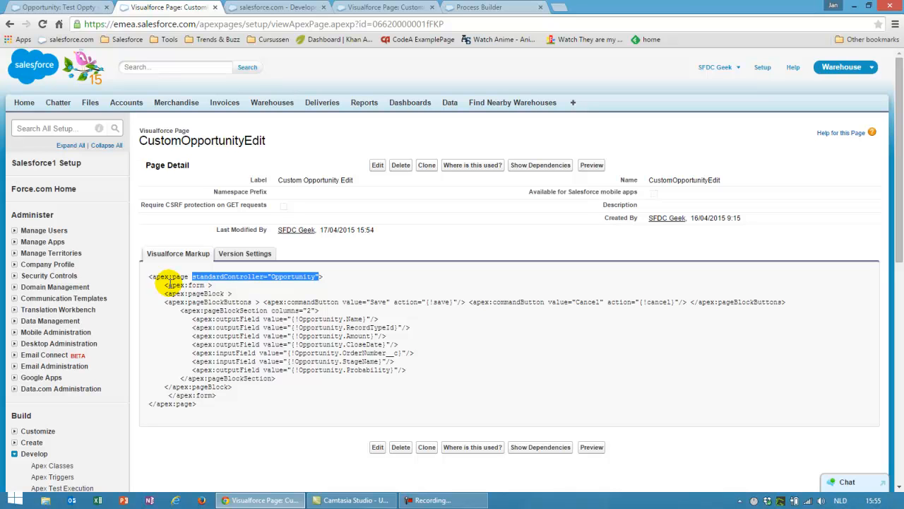
left_click_drag(276, 301, 394, 305)
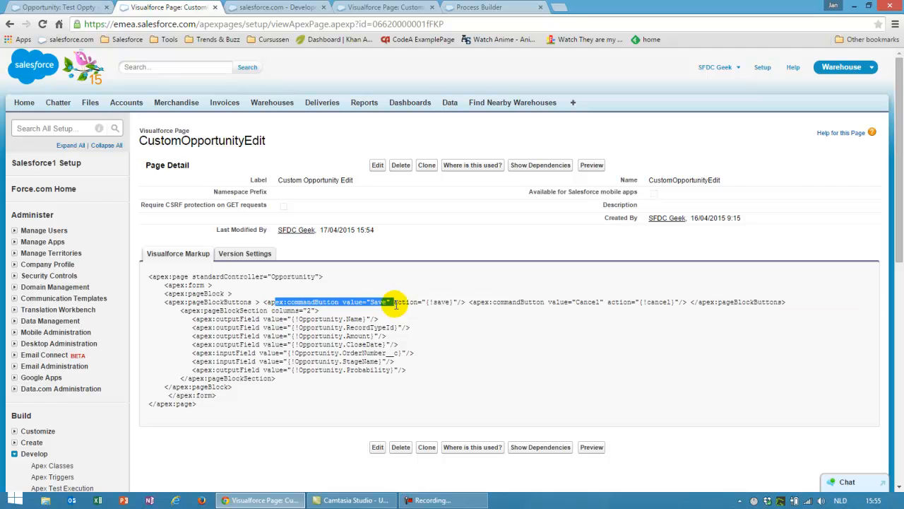
left_click_drag(477, 302, 685, 302)
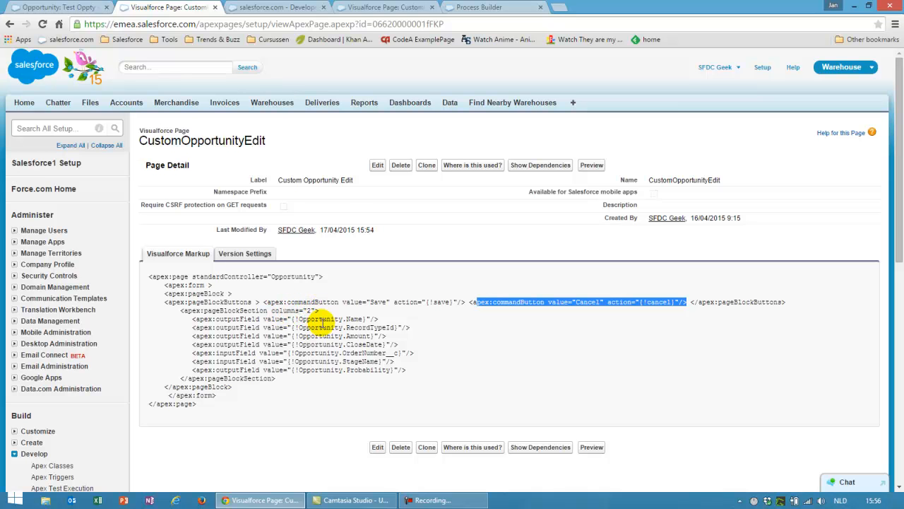
Compare the Test Oppty record with the CustomOpportunityEdit markup, examining the Name output field and the inputField tag for OrderNumber__c.
left_click(79, 7)
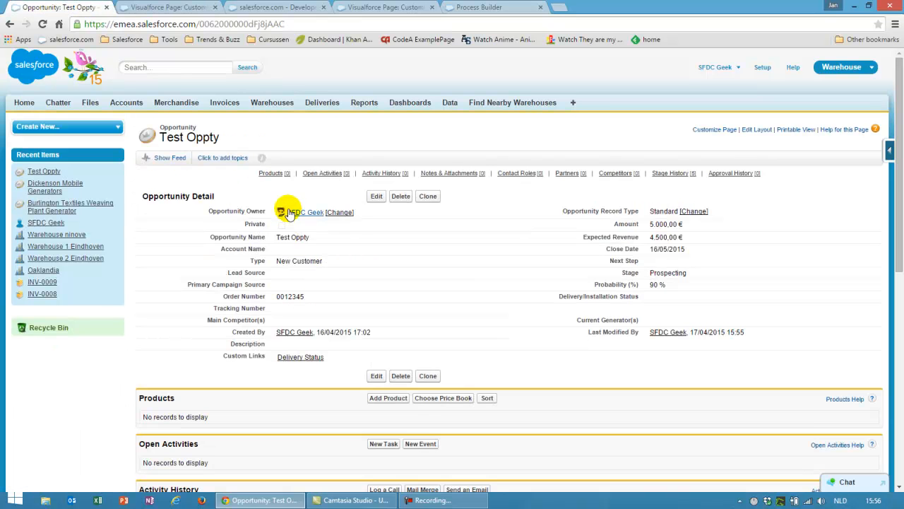
left_click(168, 7)
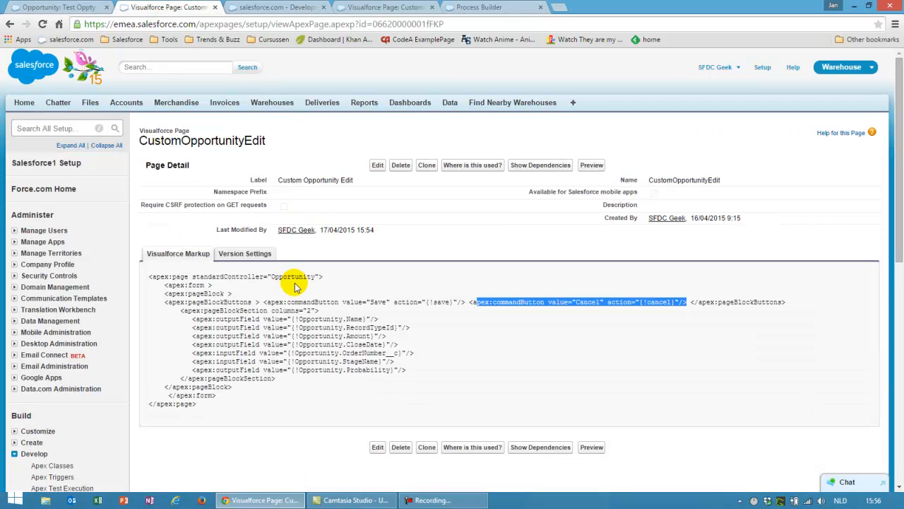
double_click(350, 319)
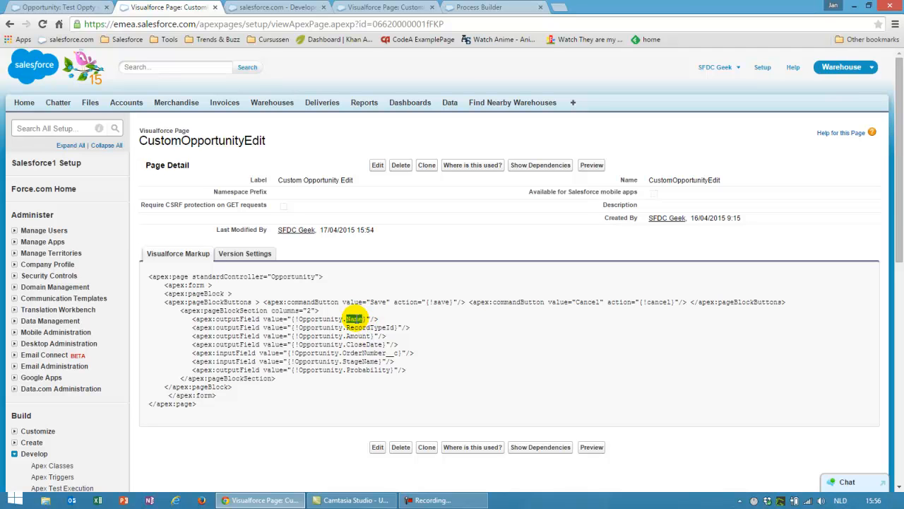
left_click_drag(346, 317, 369, 319)
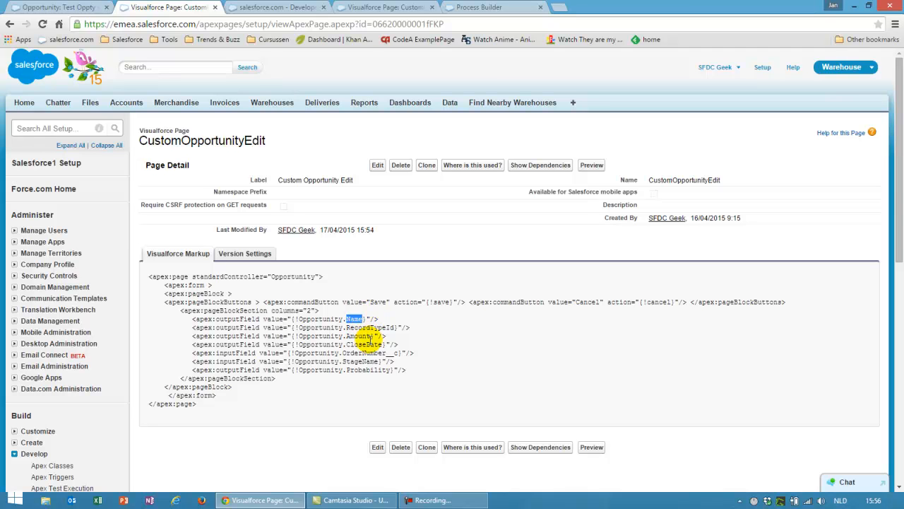
left_click_drag(419, 353, 323, 352)
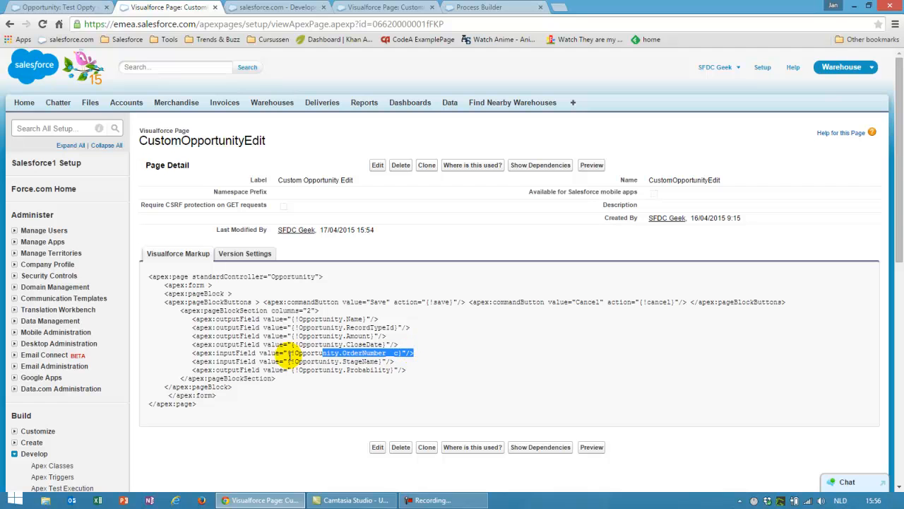
left_click_drag(216, 353, 256, 353)
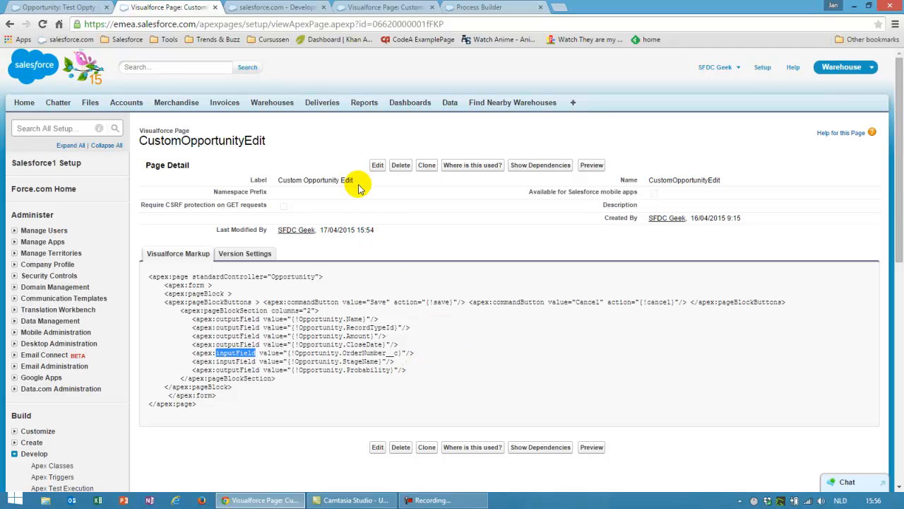
Review the CustomOpportunityEdit page's label and the Opportunity.Name expression in its first output field.
left_click_drag(357, 180, 278, 180)
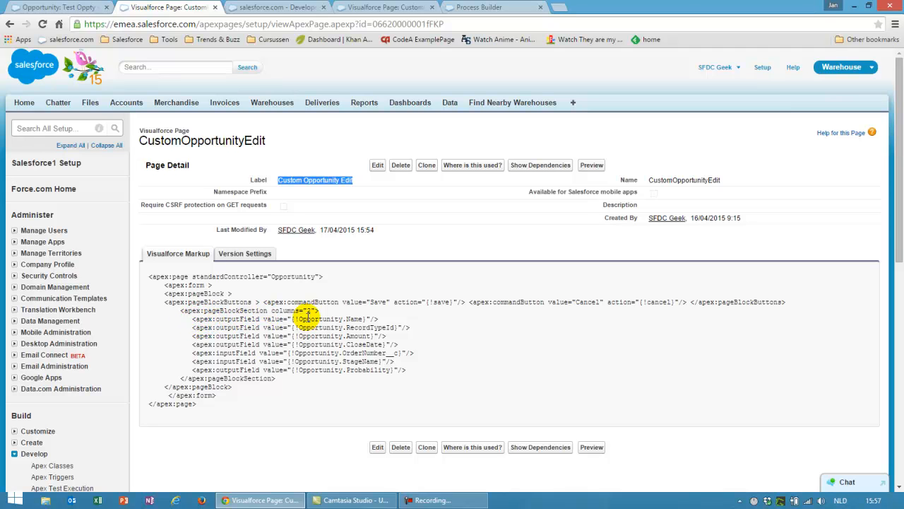
left_click_drag(288, 319, 369, 319)
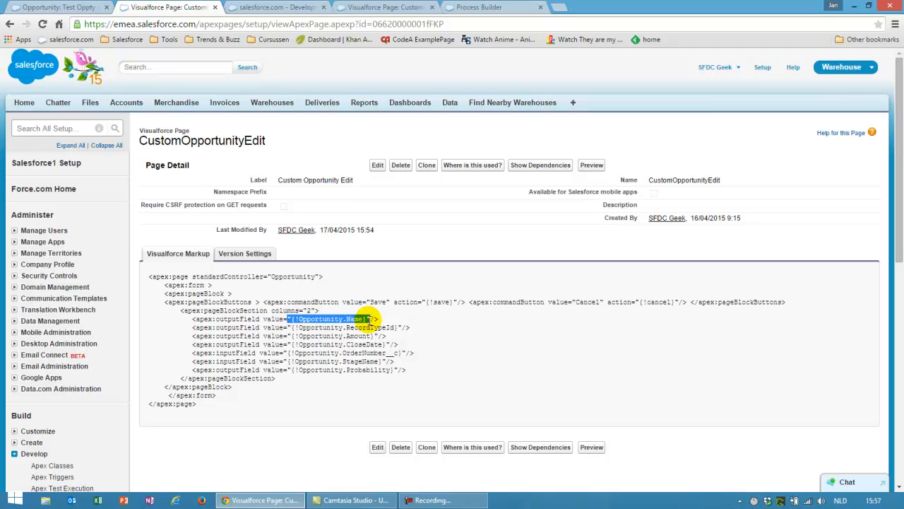
left_click(355, 320)
double_click(355, 320)
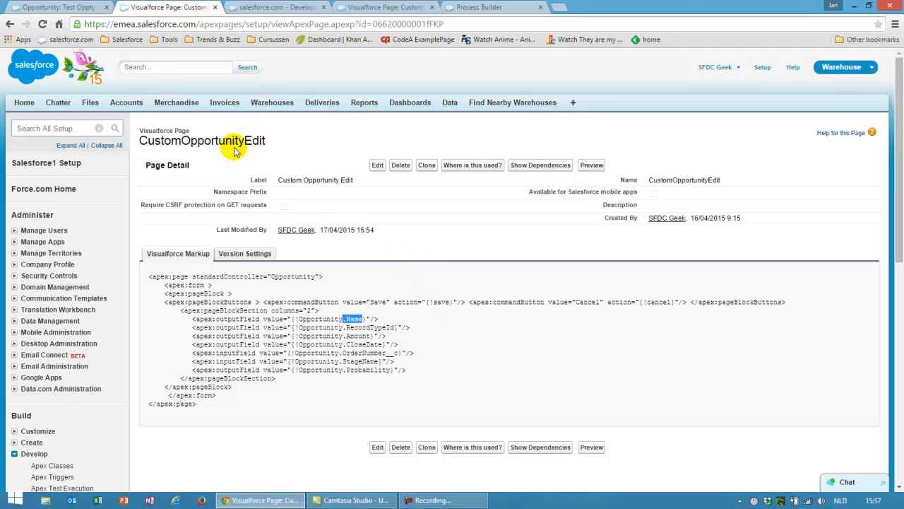
Open the Buttons, Links, and Actions setup for Opportunities in a separate browser tab.
scroll(158, 190, "down", 2)
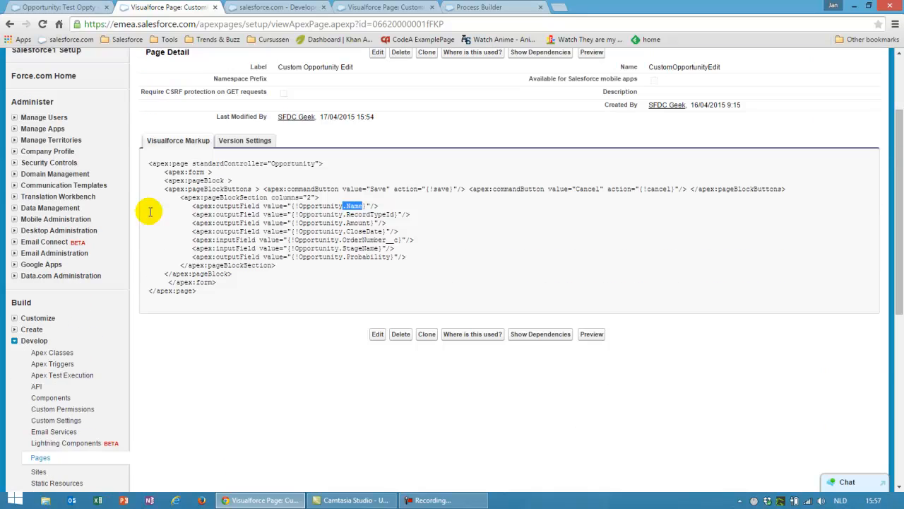
left_click(16, 318)
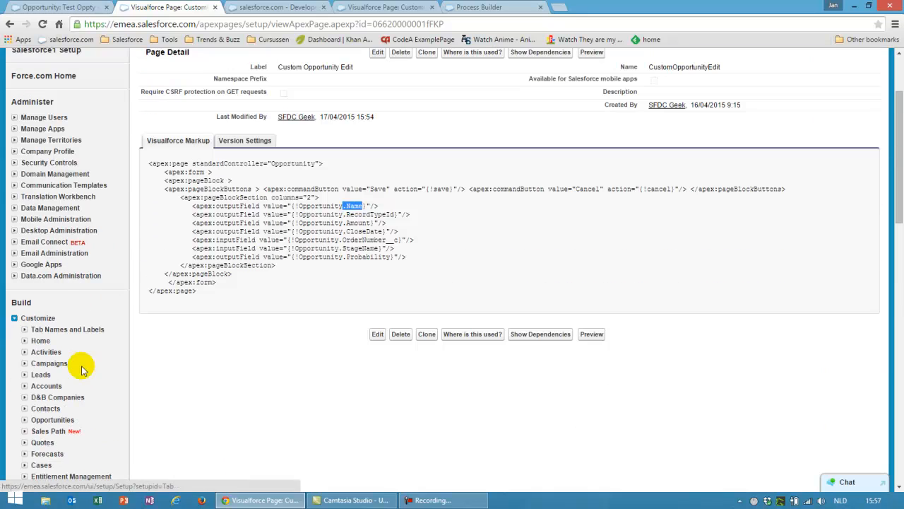
left_click(25, 421)
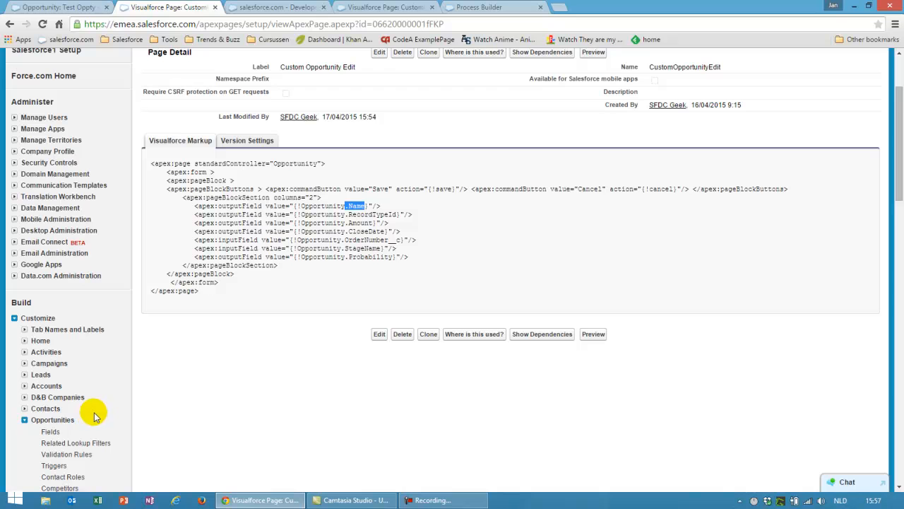
scroll(94, 417, "down", 2)
middle_click(64, 431)
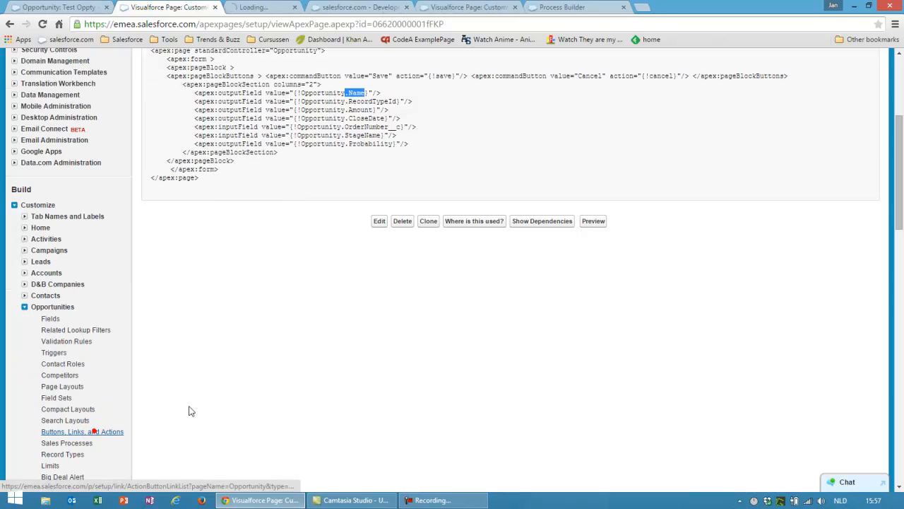
left_click(272, 7)
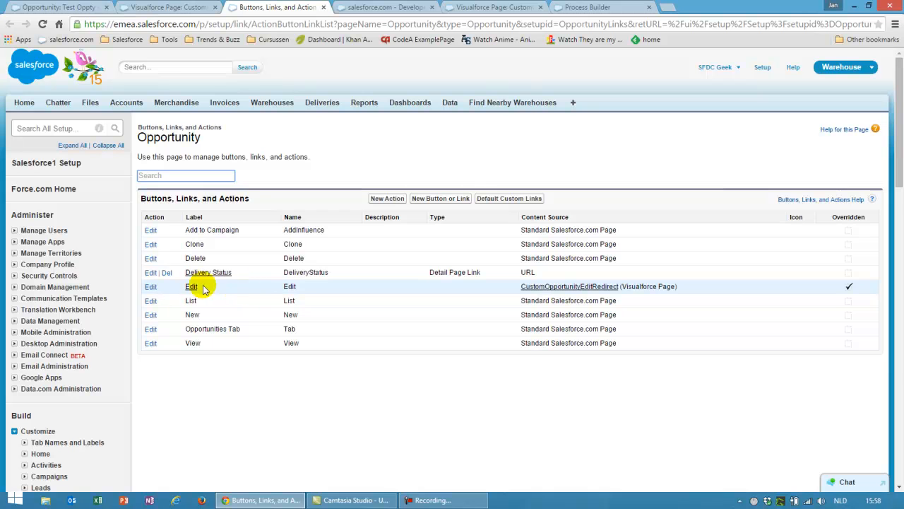
Override the opportunity's standard Edit button with the CustomOpportunityEditRedirect Visualforce page and save the override.
left_click(151, 288)
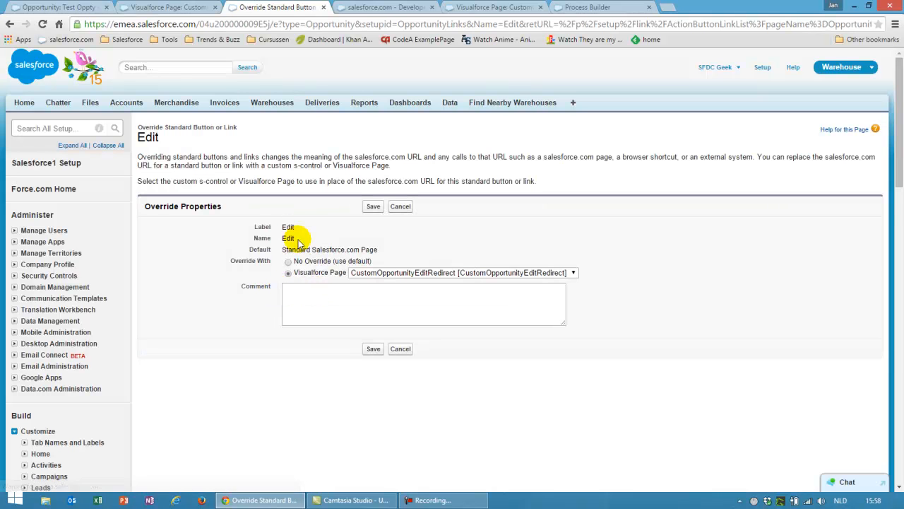
left_click(357, 272)
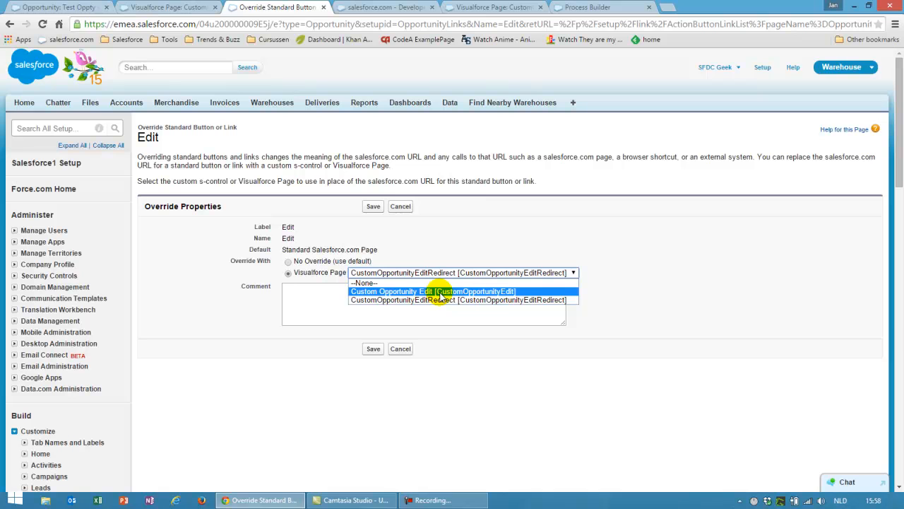
left_click(490, 221)
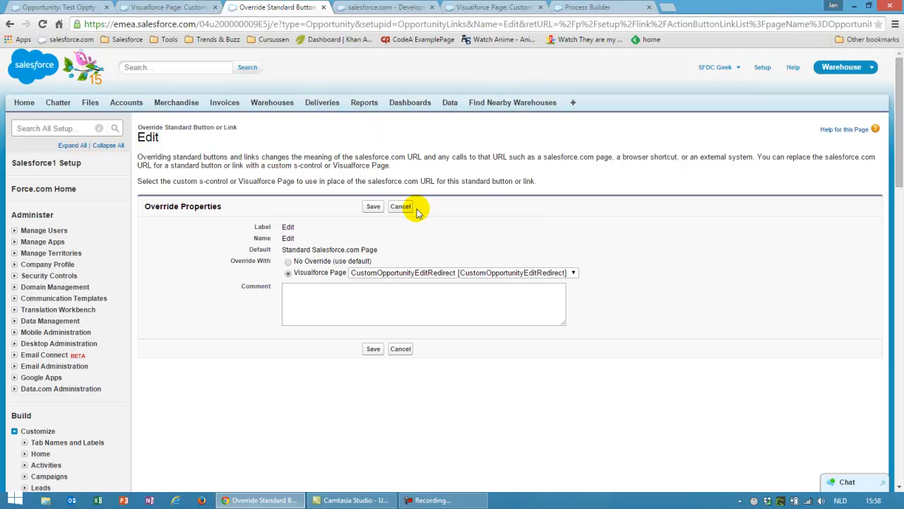
left_click(427, 276)
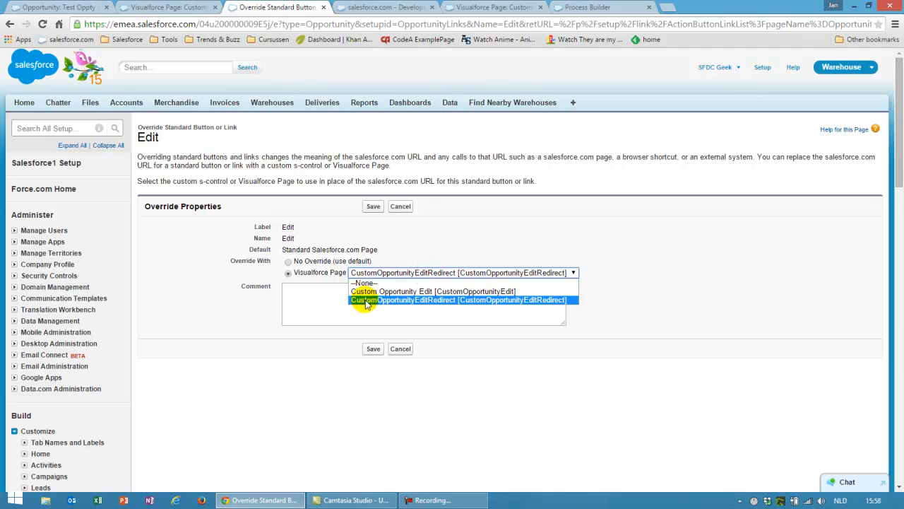
left_click(432, 301)
left_click(372, 347)
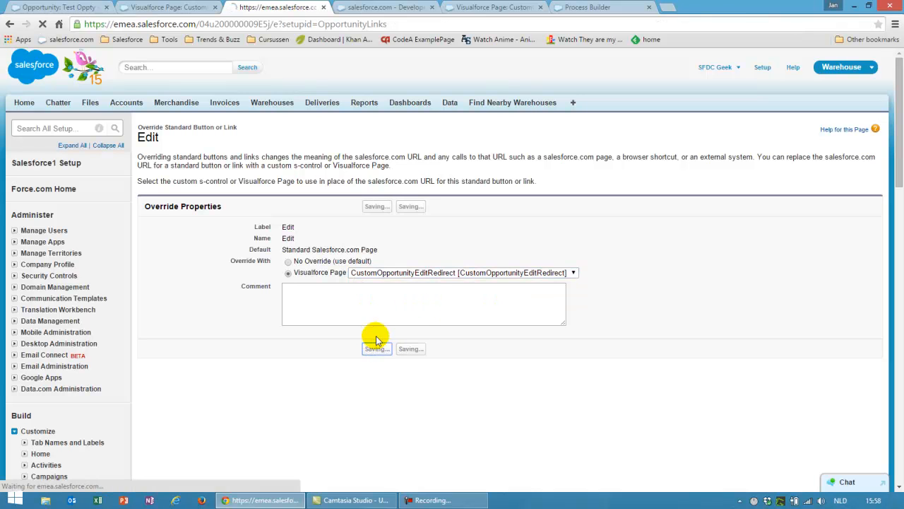
Review the CustomOpportunityEditRedirect markup and the DispatcherOpportunityEditController class it names as its extension.
left_click(381, 7)
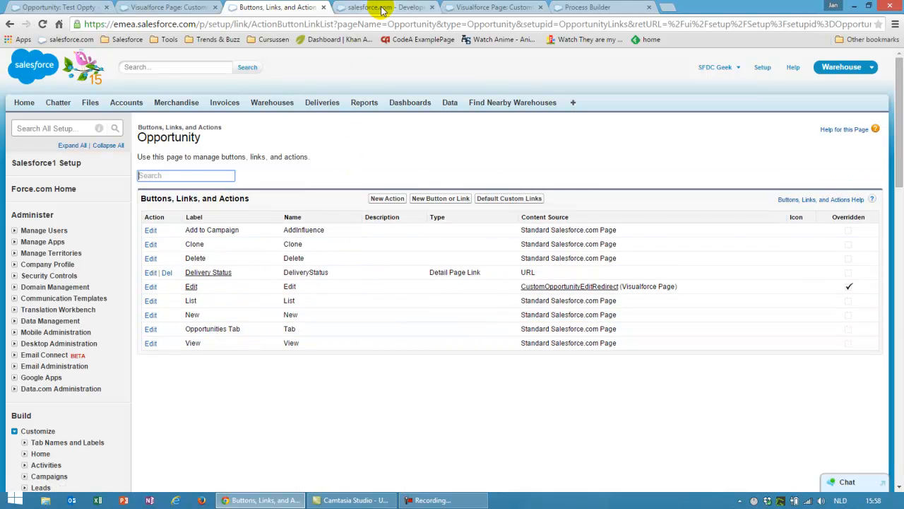
left_click(470, 7)
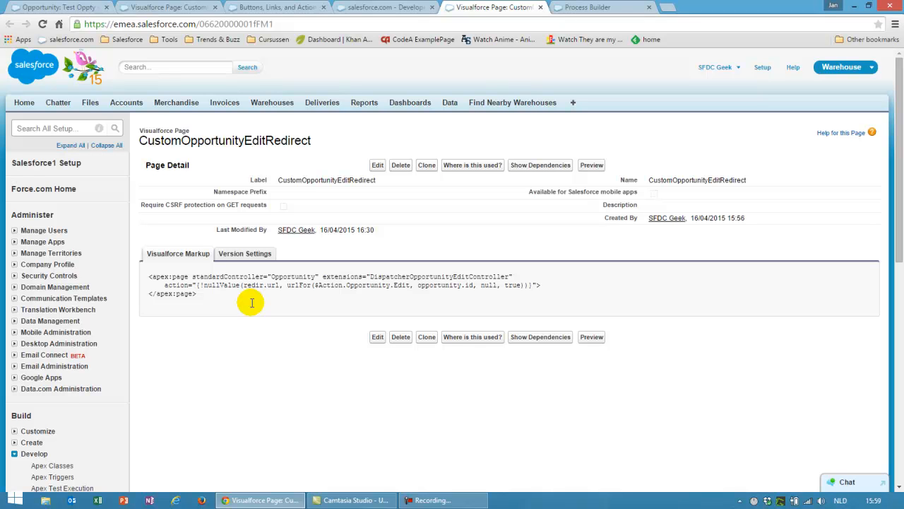
left_click(368, 9)
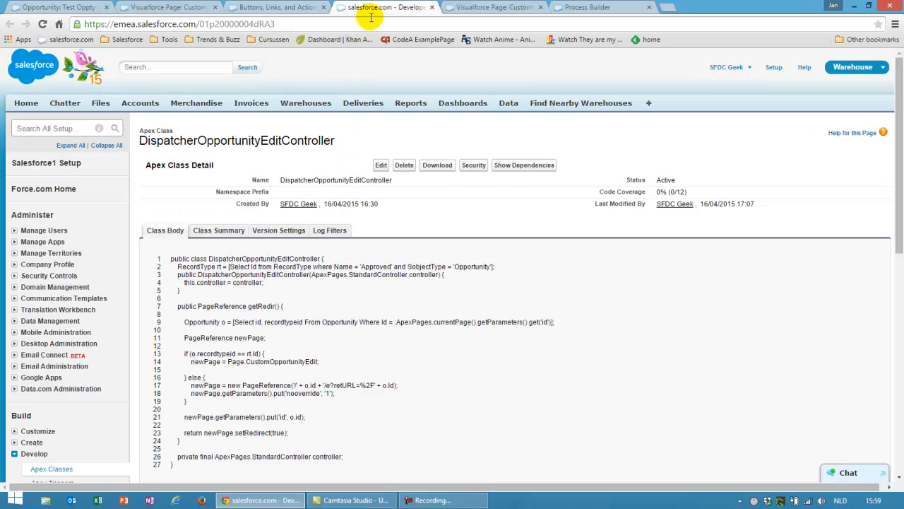
scroll(361, 130, "down", 1)
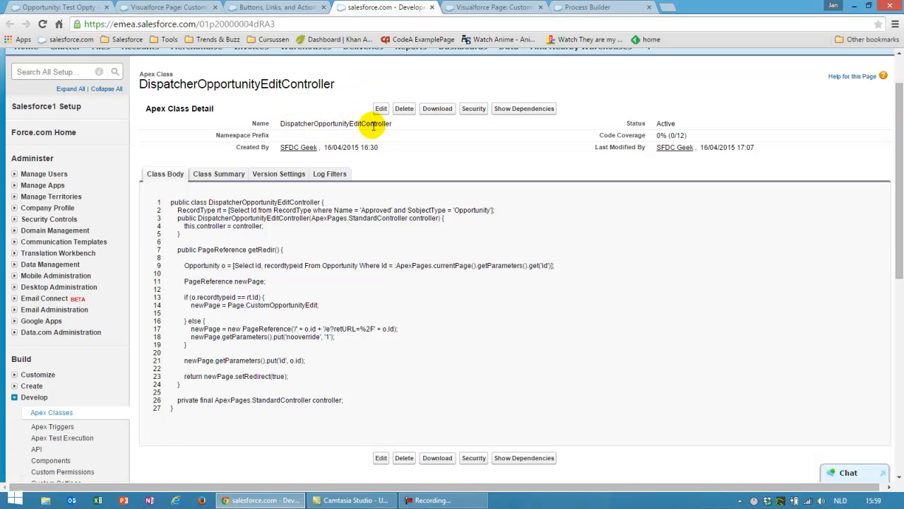
left_click(469, 7)
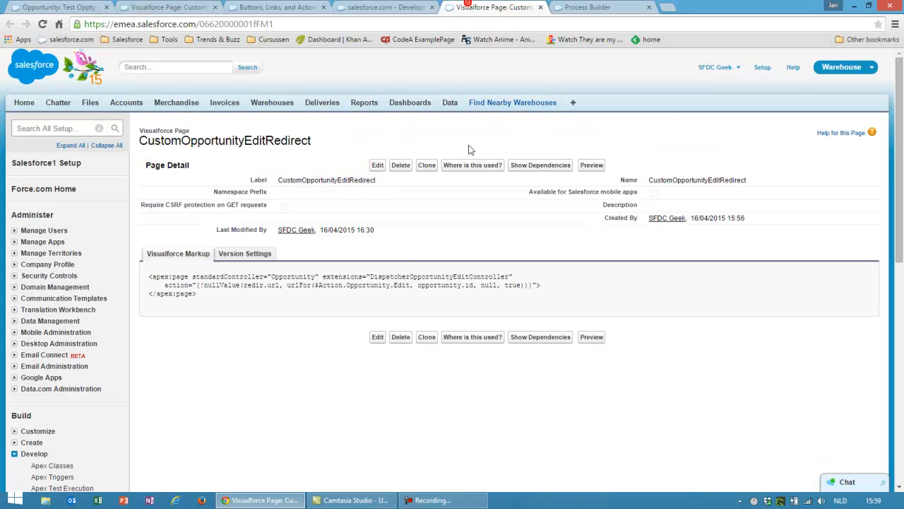
left_click_drag(369, 276, 508, 276)
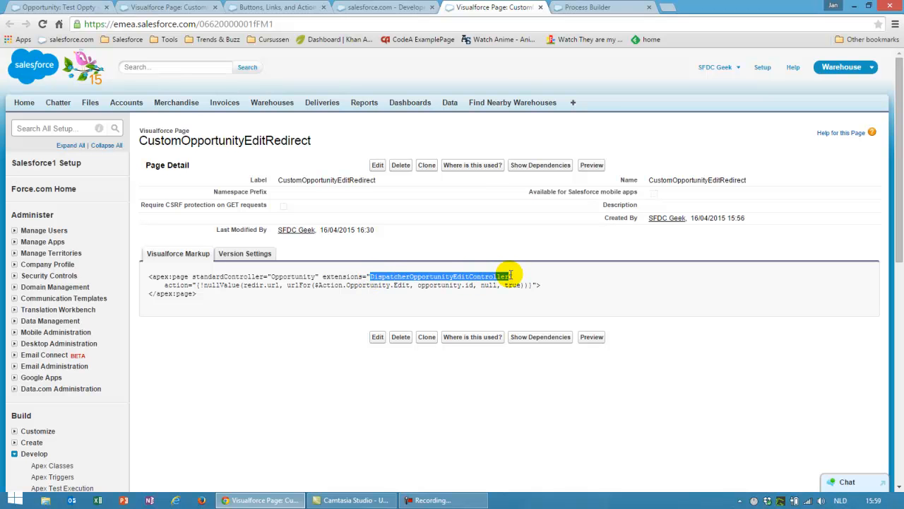
Examine the Approved record type query and the opportunity lookup by id in the DispatcherOpportunityEditController class.
left_click(385, 9)
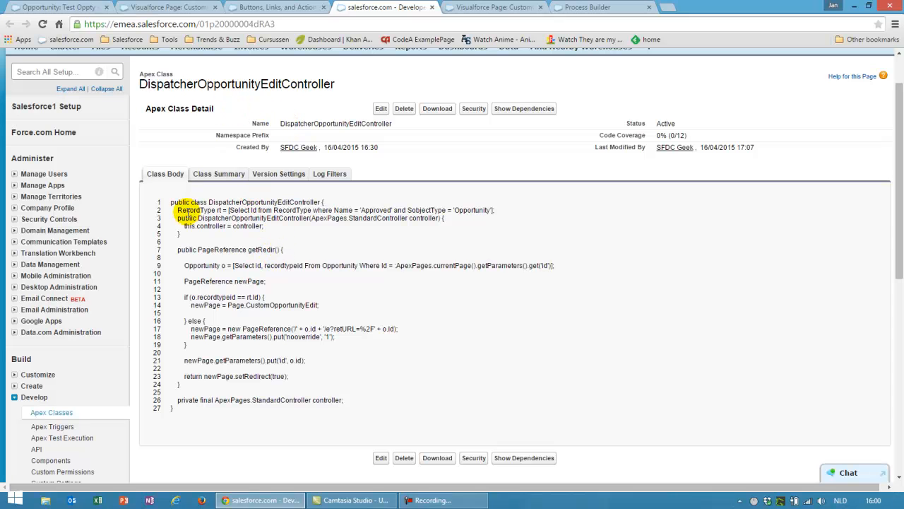
left_click_drag(178, 210, 502, 214)
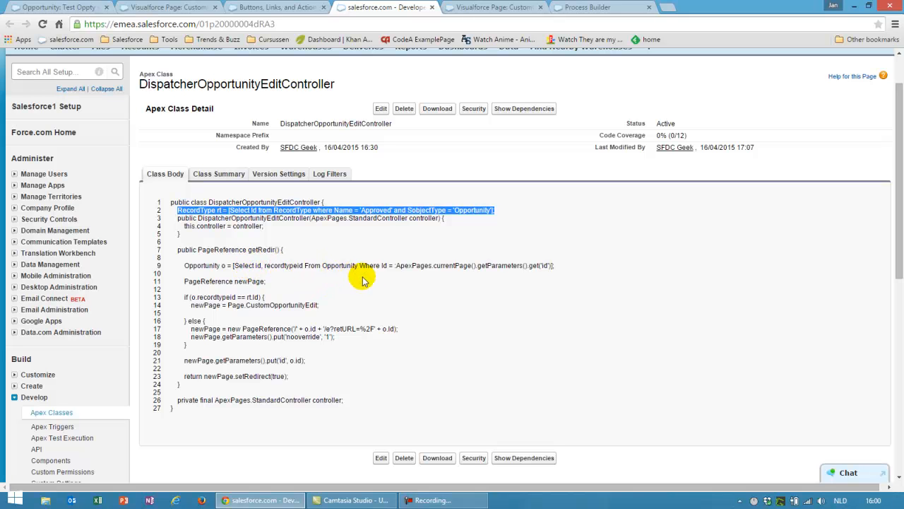
double_click(545, 266)
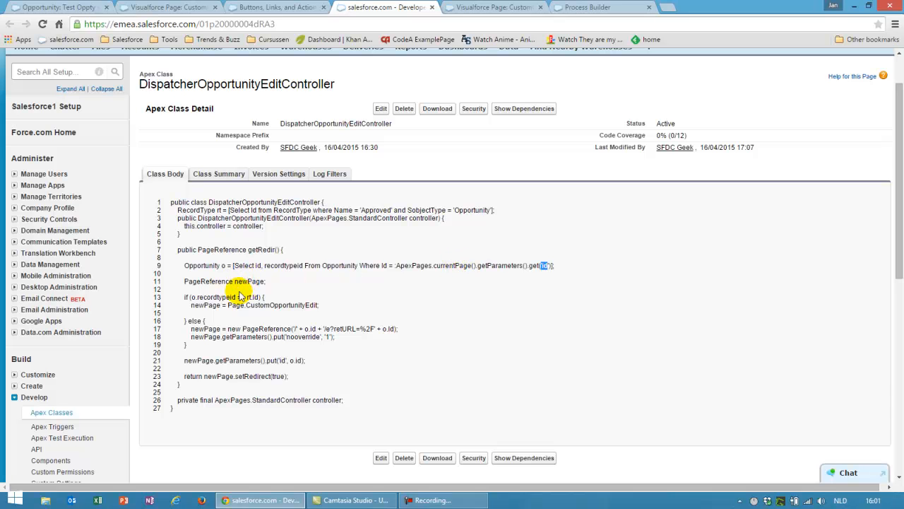
left_click(221, 265)
left_click_drag(221, 265, 226, 265)
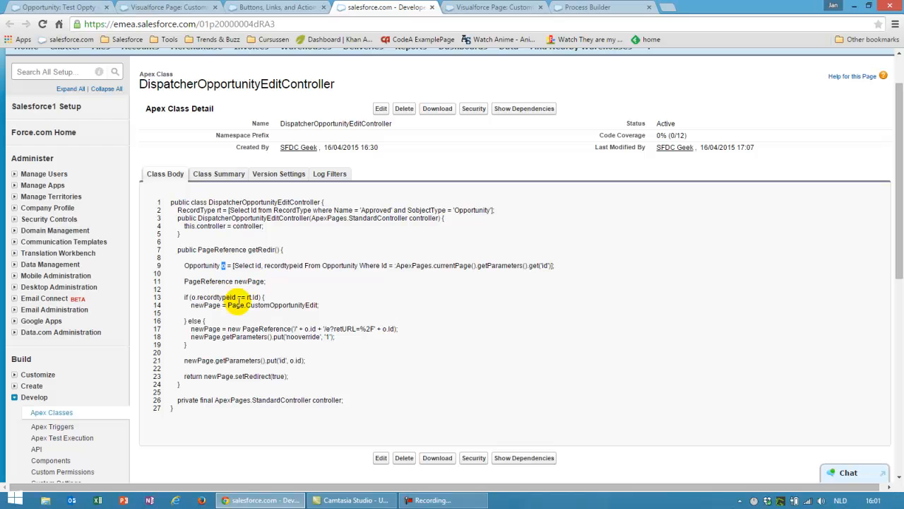
left_click_drag(177, 209, 500, 212)
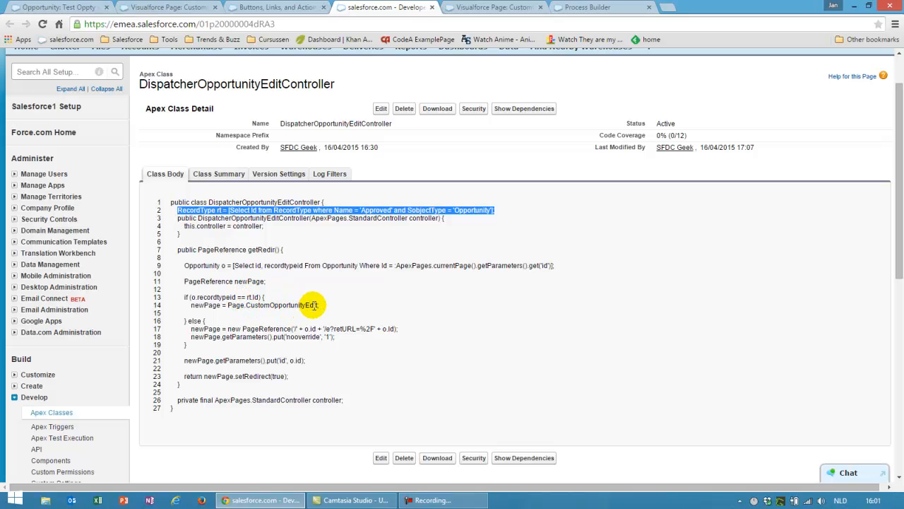
Examine the CustomOpportunityEdit page targeted by the controller and the return URL built in the controller's else branch.
left_click(177, 7)
scroll(321, 125, "up", 3)
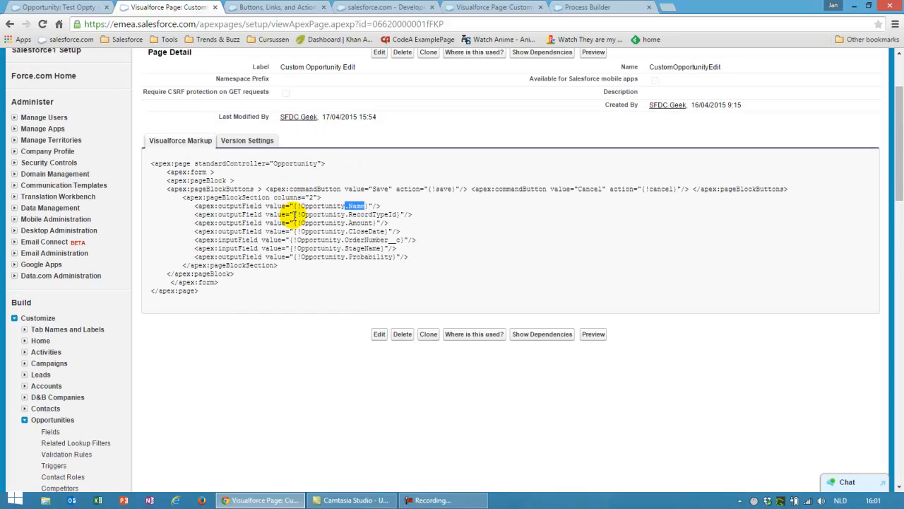
left_click(392, 7)
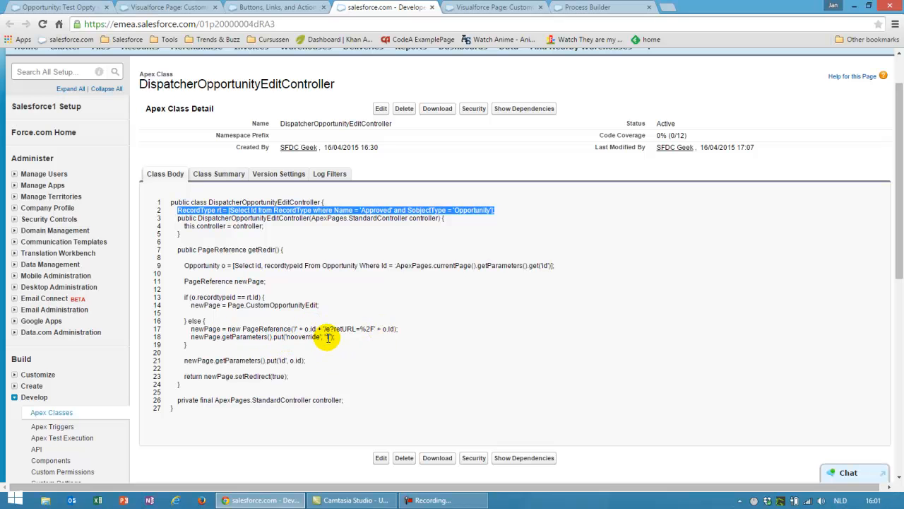
left_click_drag(292, 330, 406, 330)
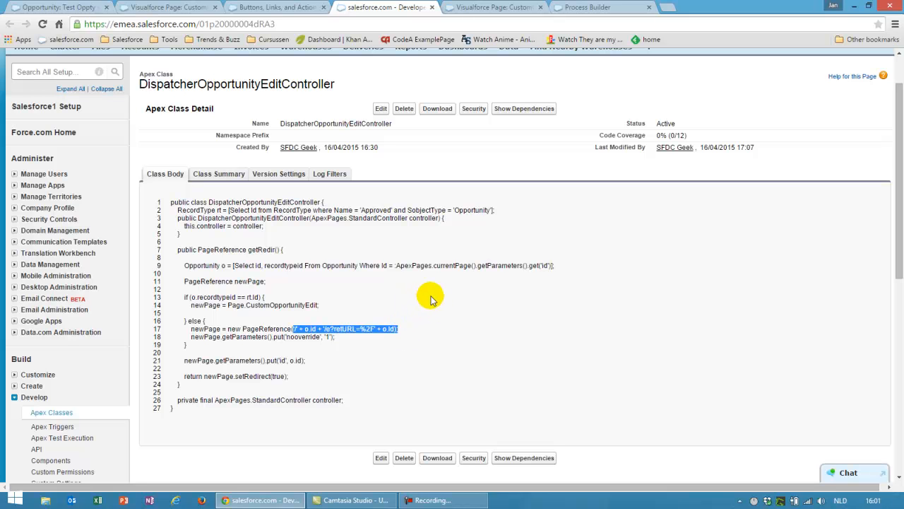
left_click(451, 343)
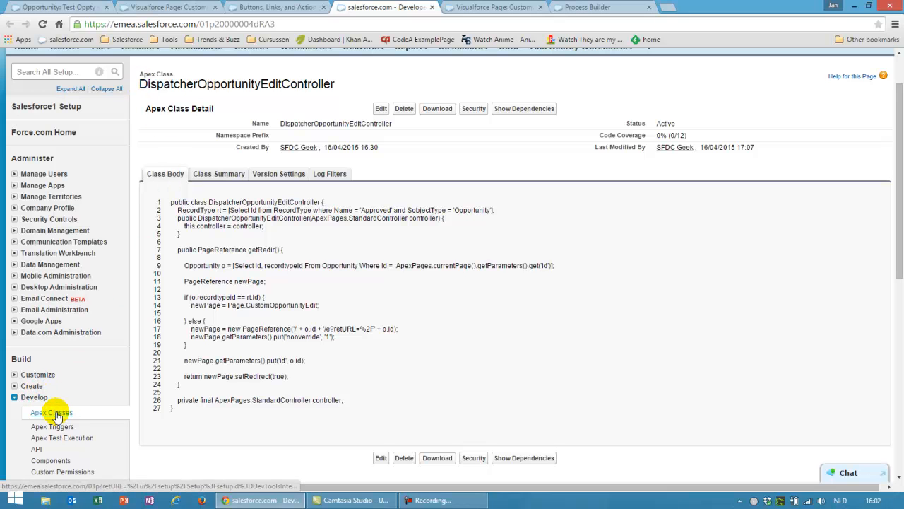
Review the full DispatcherOpportunityEditController class body and the CustomOpportunityEditRedirect page that uses it.
left_click_drag(191, 322, 203, 395)
left_click(203, 412)
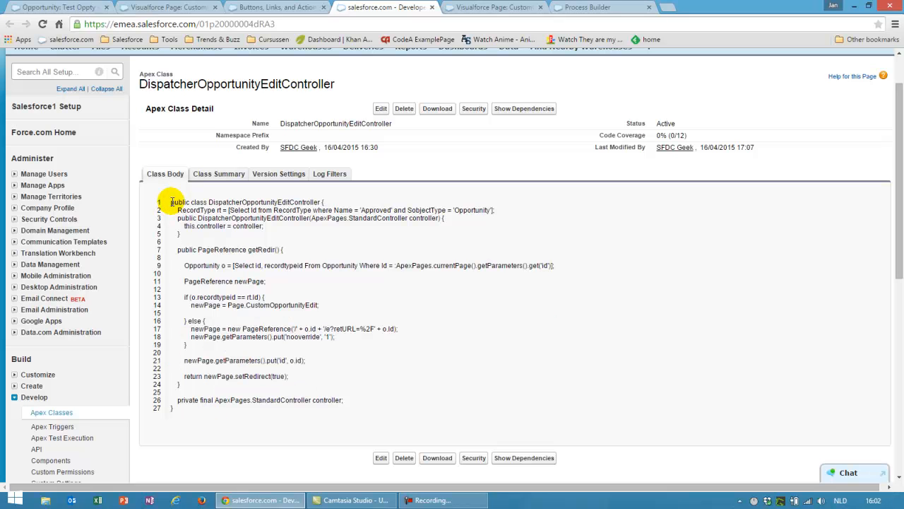
left_click_drag(171, 203, 212, 410)
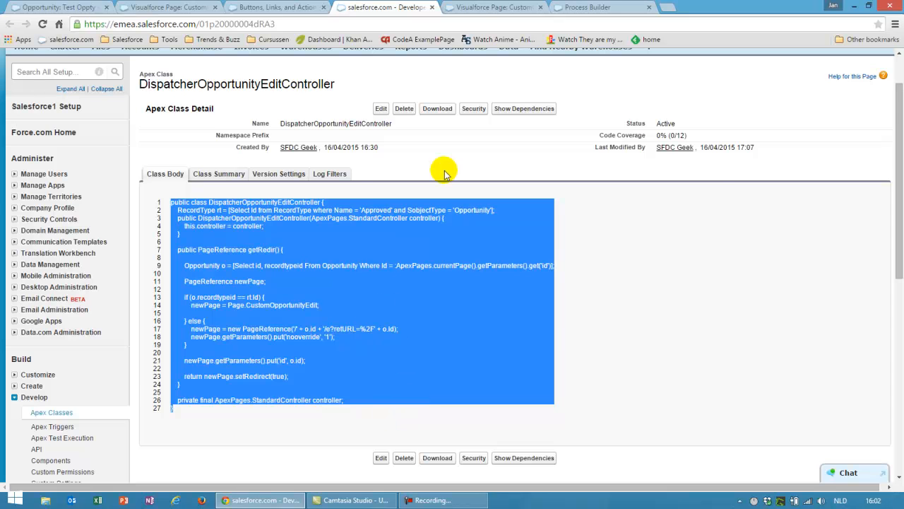
left_click(478, 10)
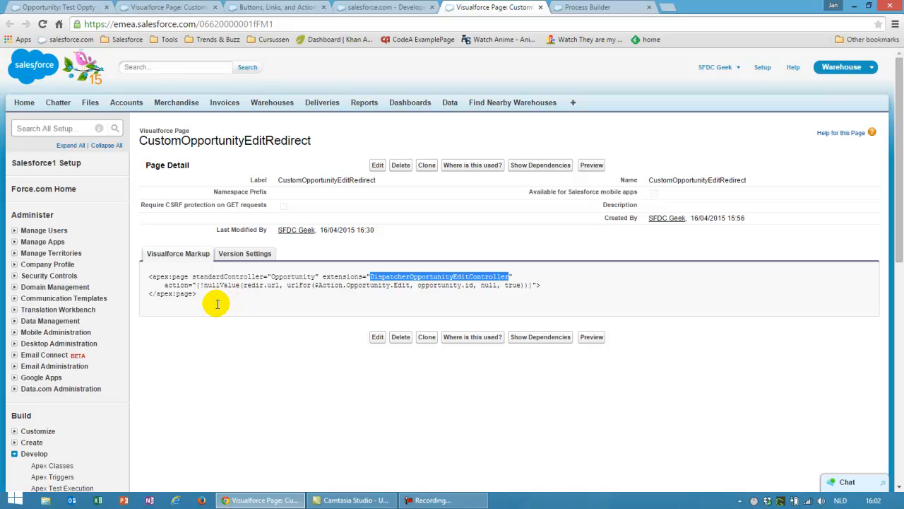
scroll(214, 304, "down", 3)
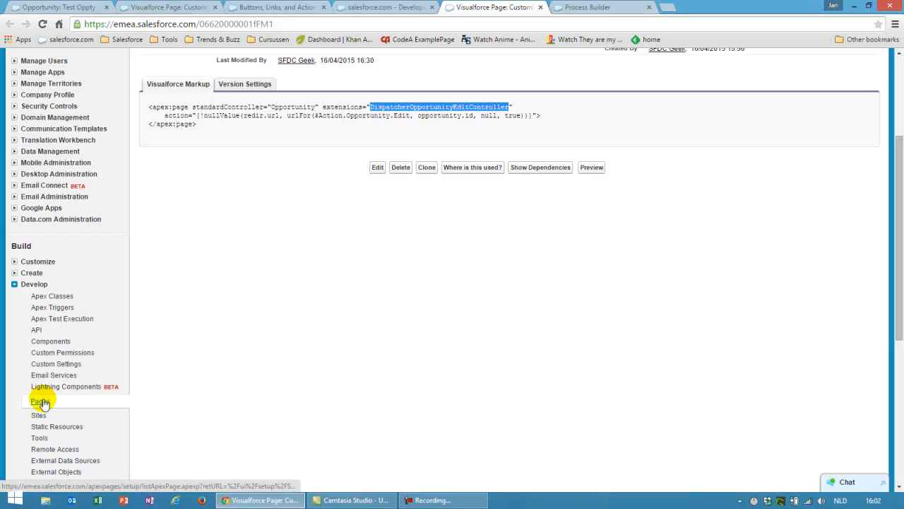
scroll(345, 299, "up", 1)
scroll(345, 298, "up", 1)
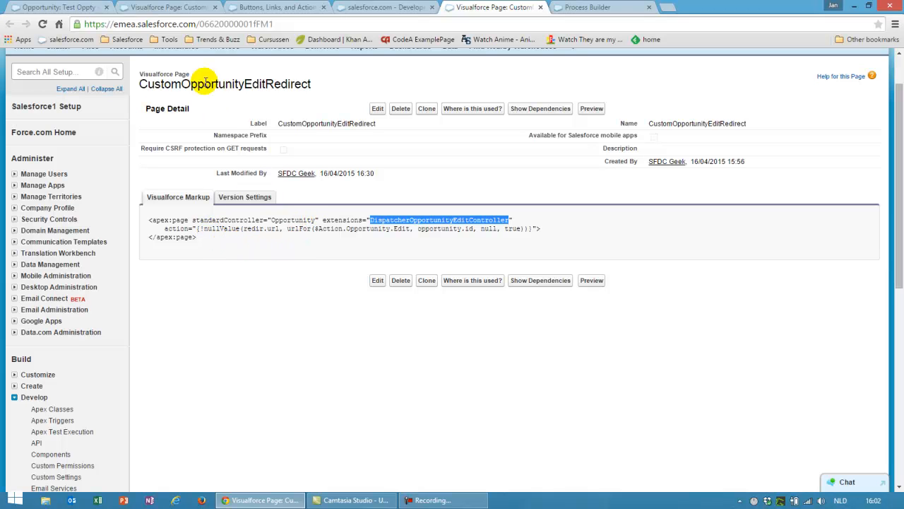
Review the complete Visualforce markup of the CustomOpportunityEdit page.
left_click(178, 9)
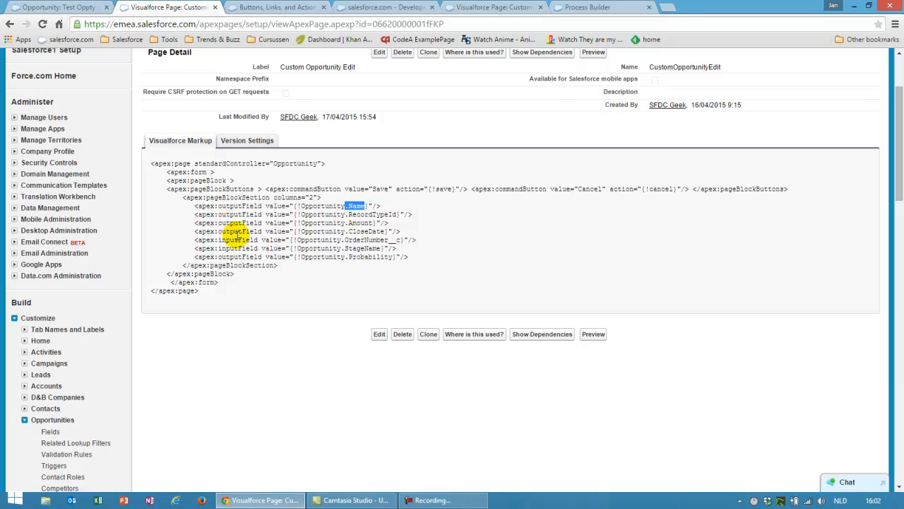
scroll(254, 325, "up", 1)
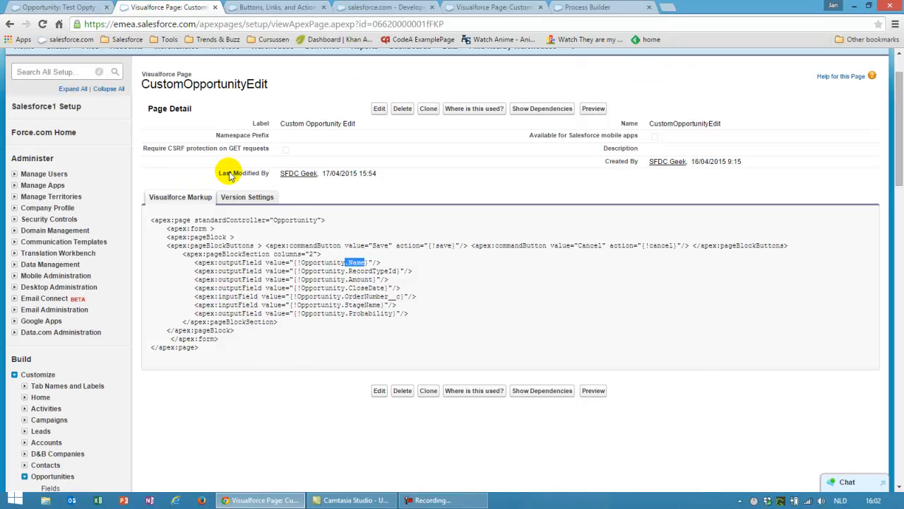
left_click_drag(150, 219, 227, 348)
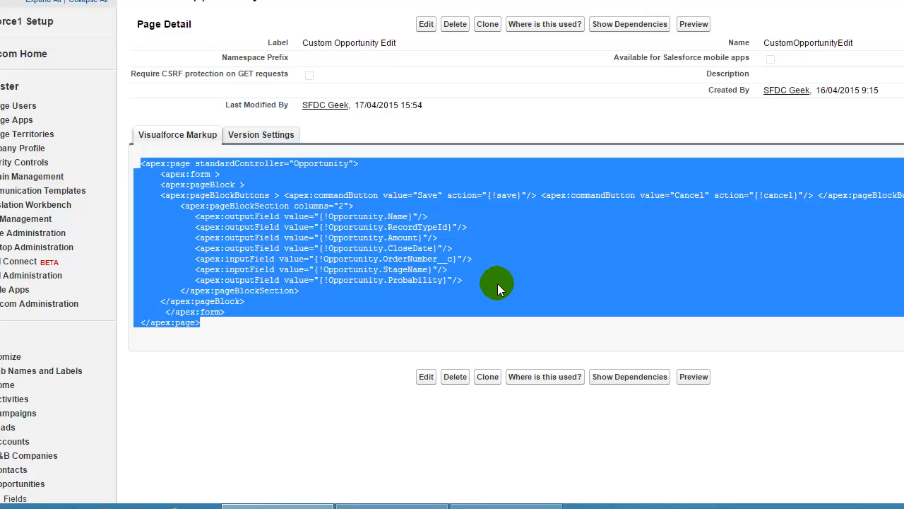
Confirm the CustomOpportunityEditRedirect Visualforce page as the override for the opportunity's standard Edit button and save it.
left_click(377, 226)
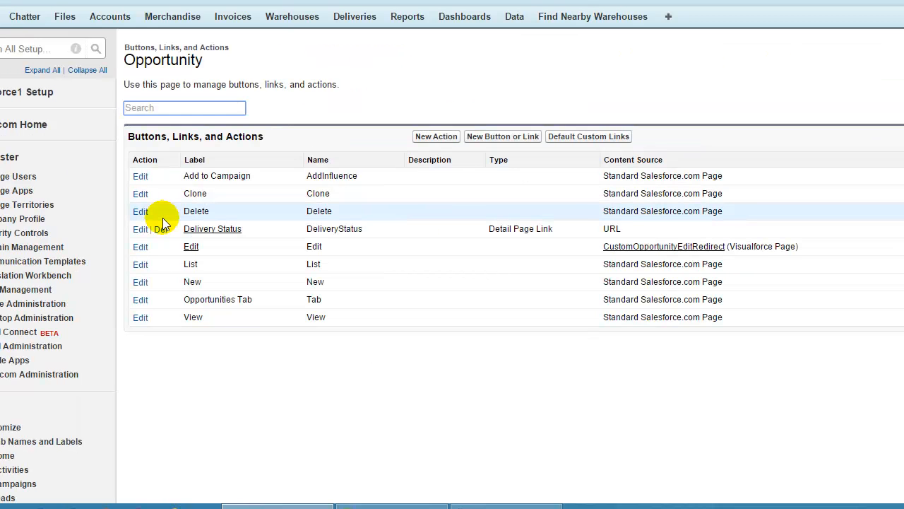
left_click(69, 496)
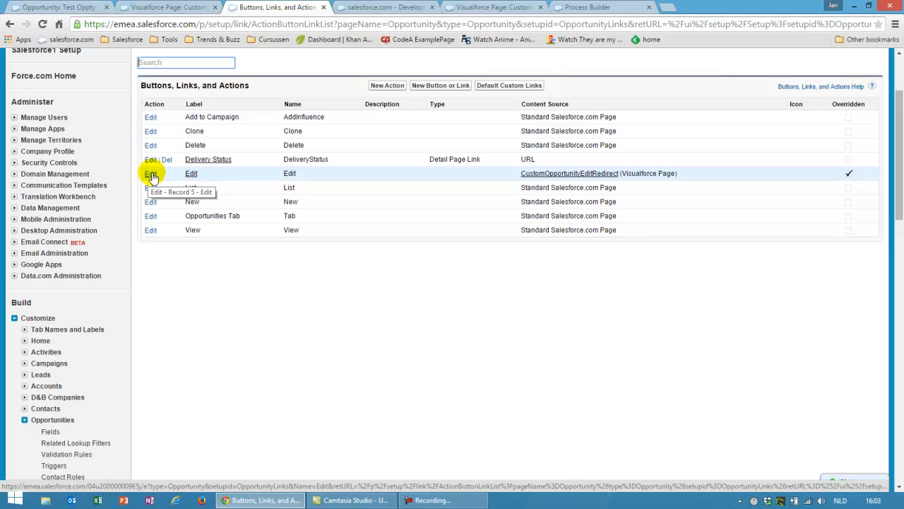
left_click(151, 174)
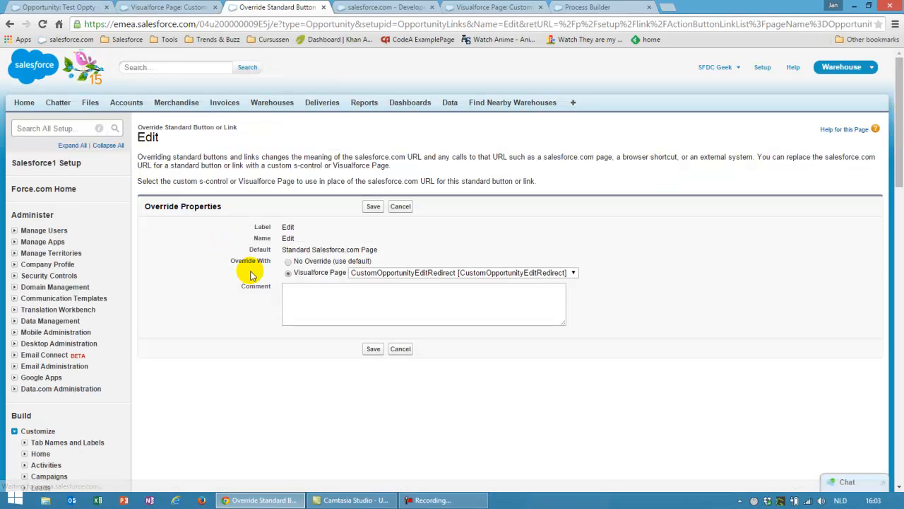
left_click(289, 262)
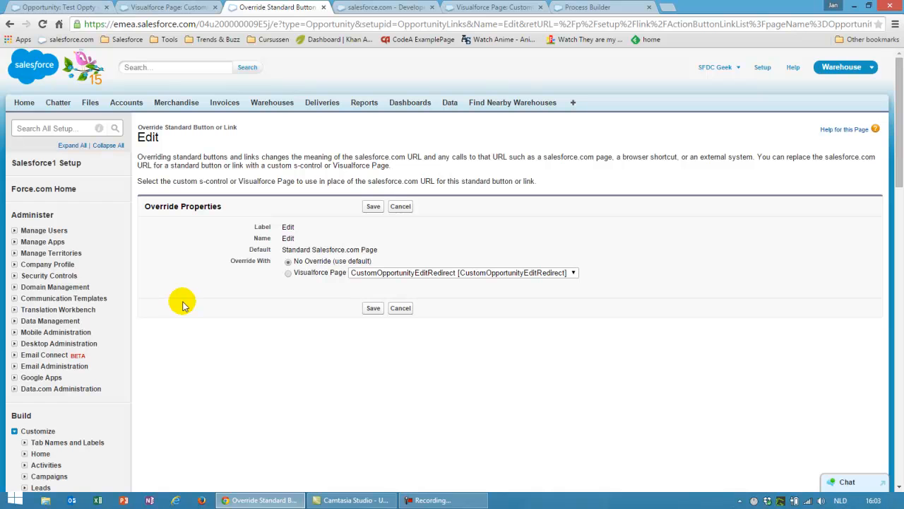
left_click(288, 273)
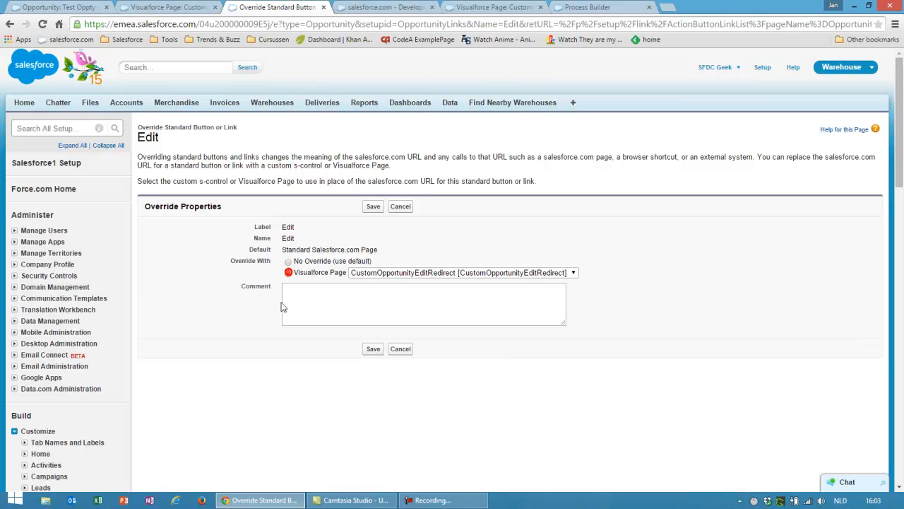
left_click(369, 273)
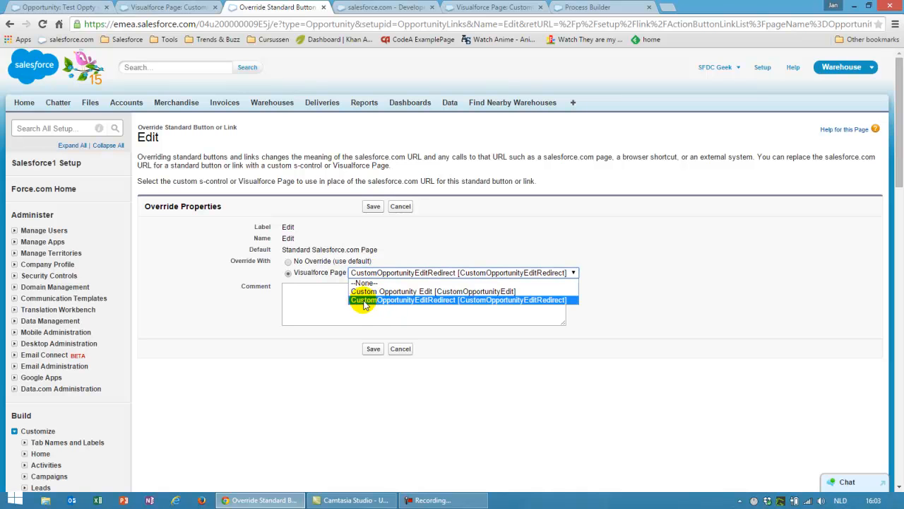
left_click(441, 300)
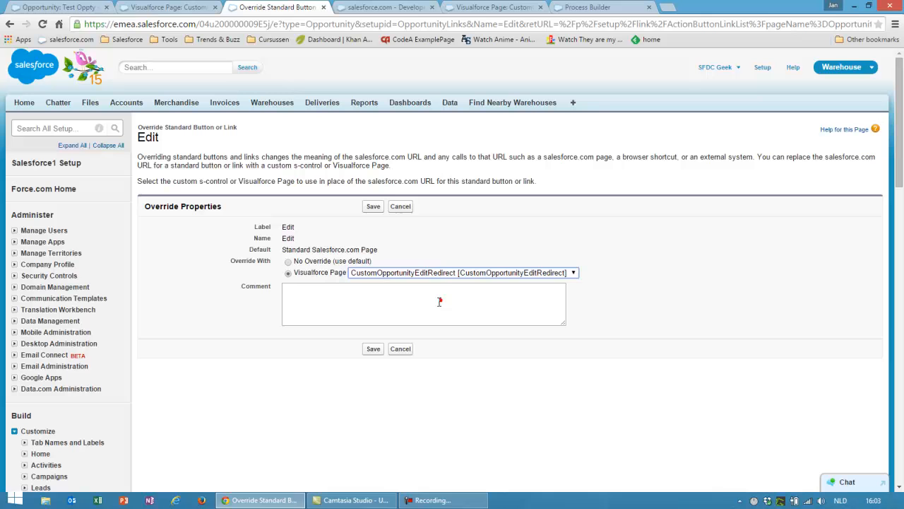
left_click(373, 348)
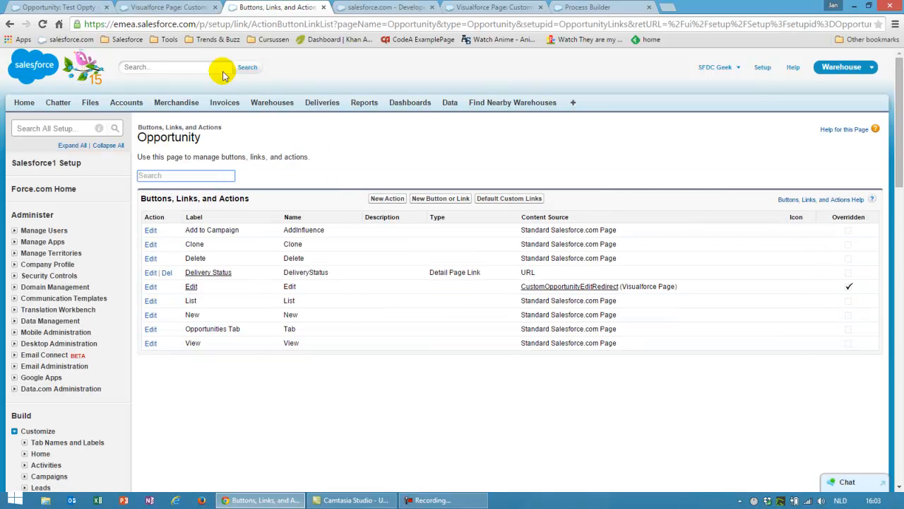
Set the stage of the Test Oppty opportunity to Negotiation/Review and save the record.
left_click(76, 7)
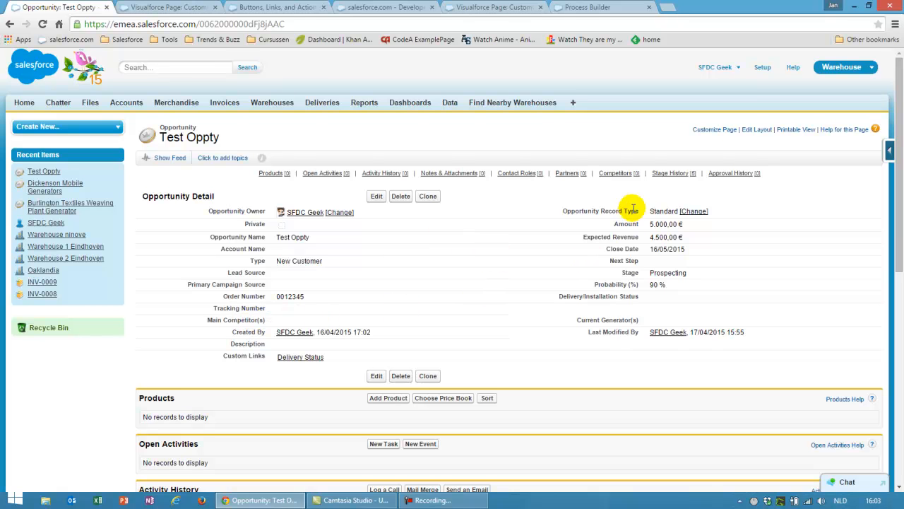
left_click(377, 197)
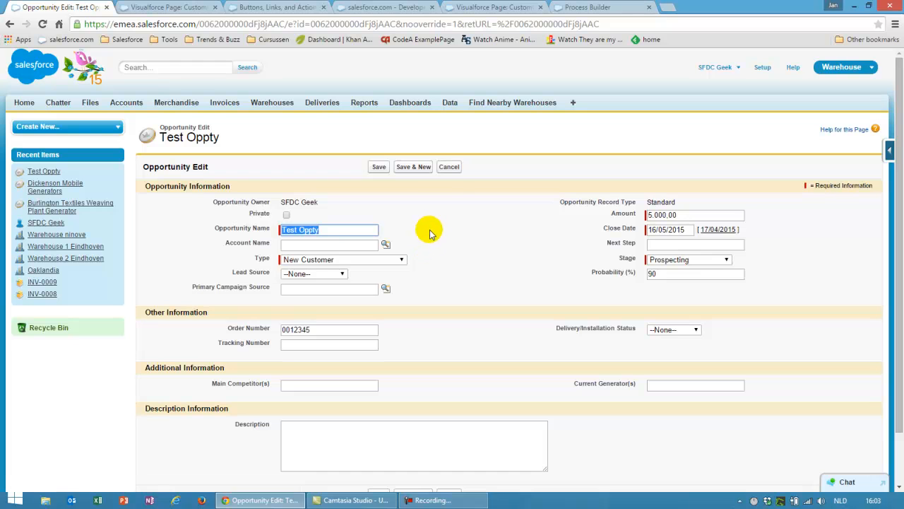
left_click(650, 259)
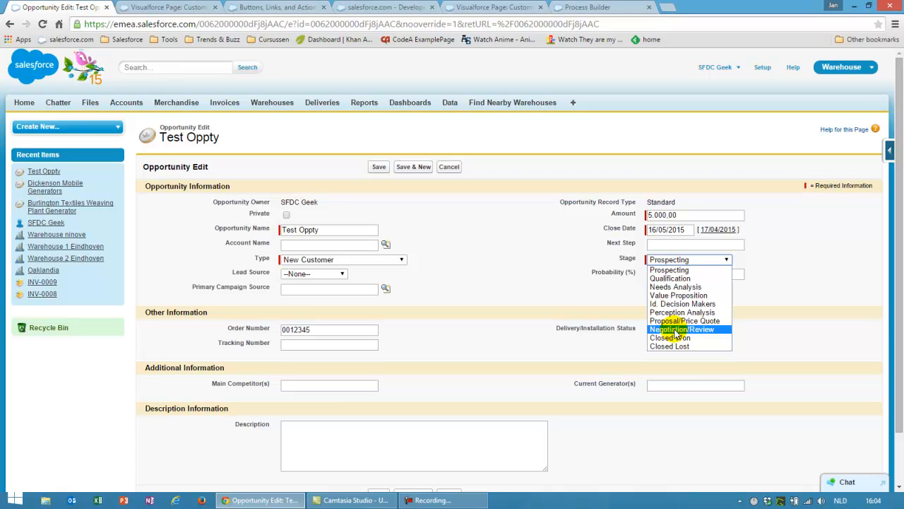
left_click(676, 330)
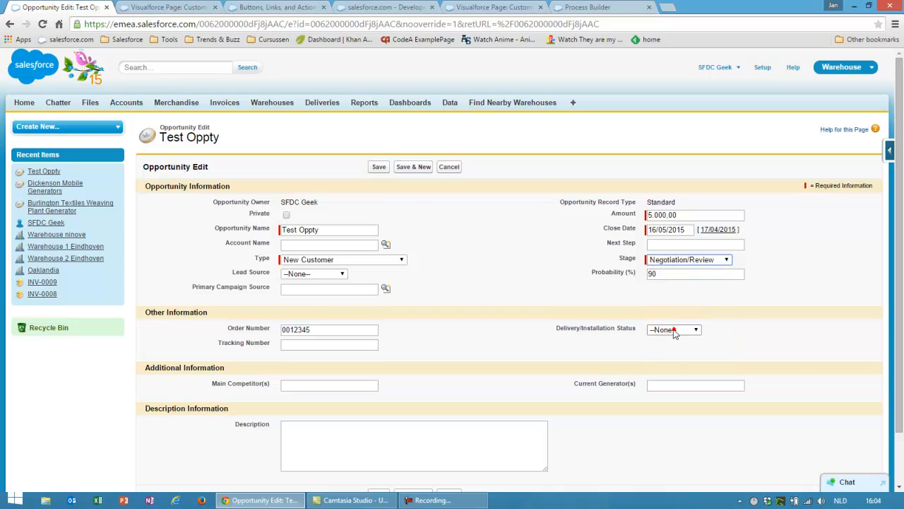
left_click(380, 168)
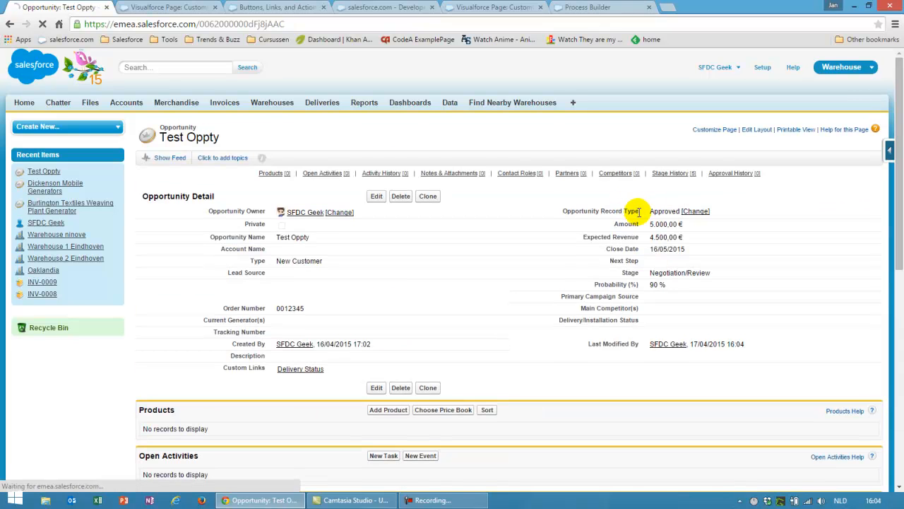
Examine Test Oppty's custom edit page without saving changes, and revisit the CustomOpportunityEdit markup behind it.
left_click(377, 196)
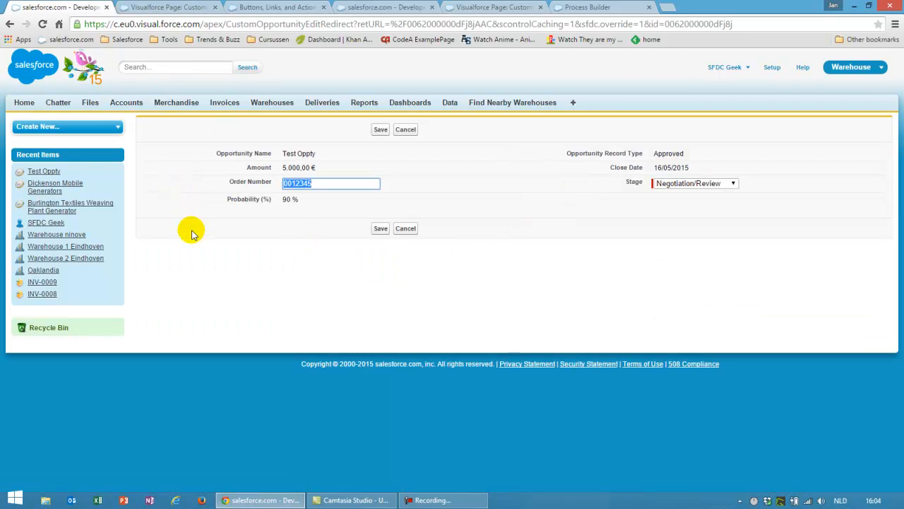
left_click(325, 183)
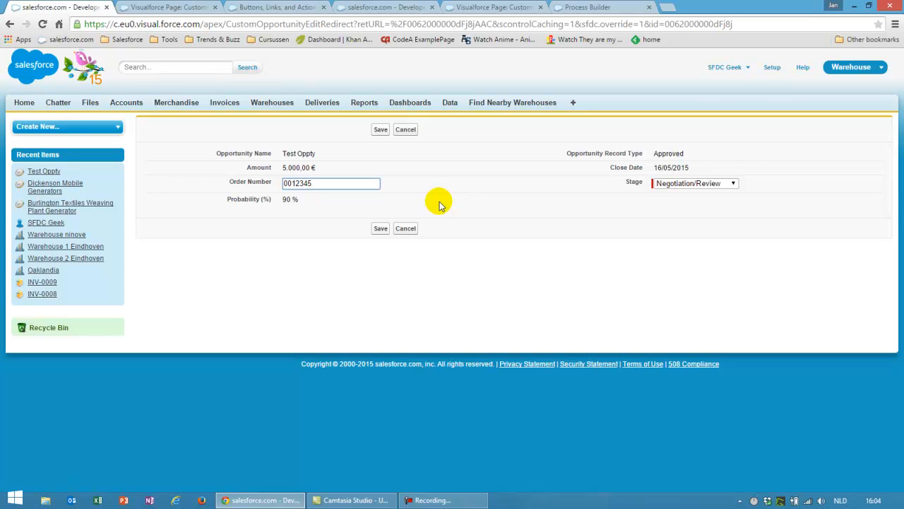
left_click(406, 228)
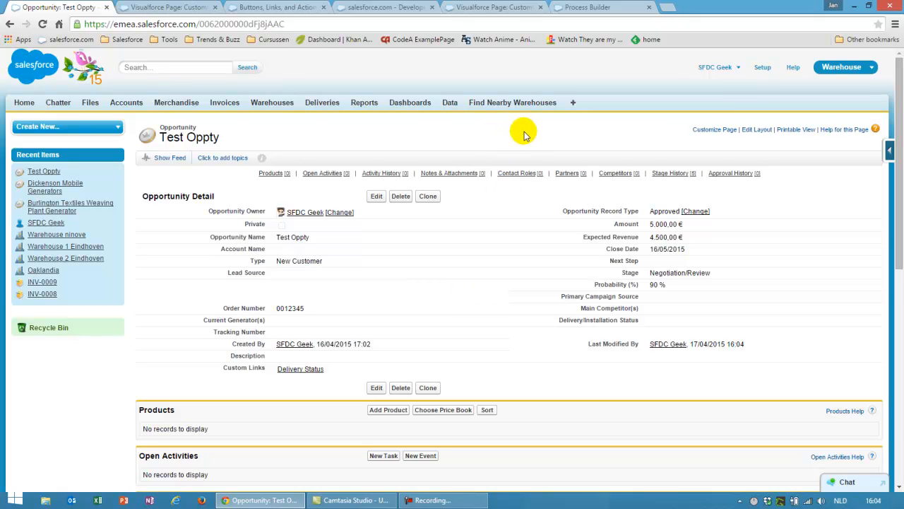
left_click(182, 6)
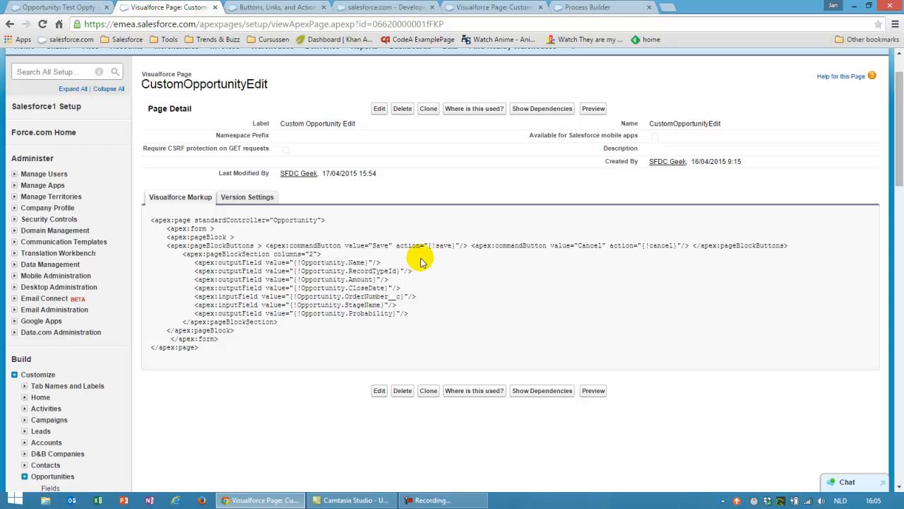
Open developer.salesforce.com in a new browser tab and go to the Books section of its library.
left_click(669, 8)
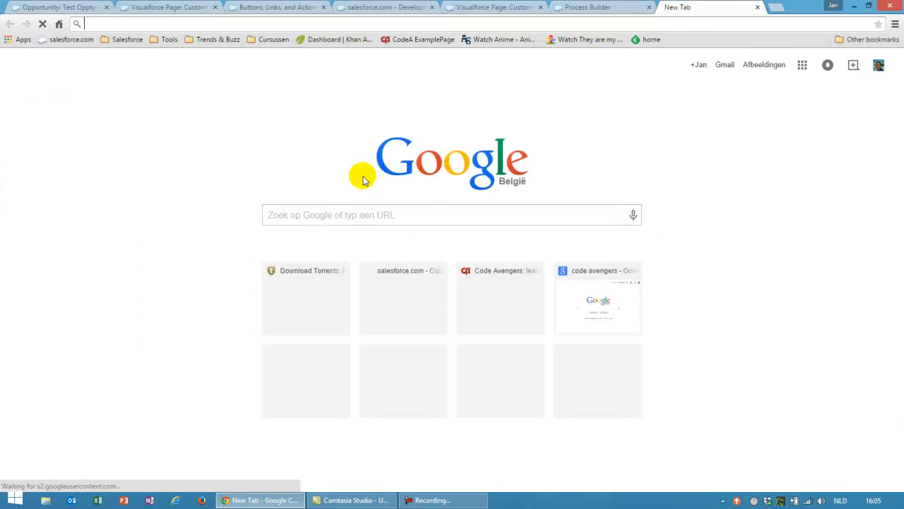
left_click(304, 214)
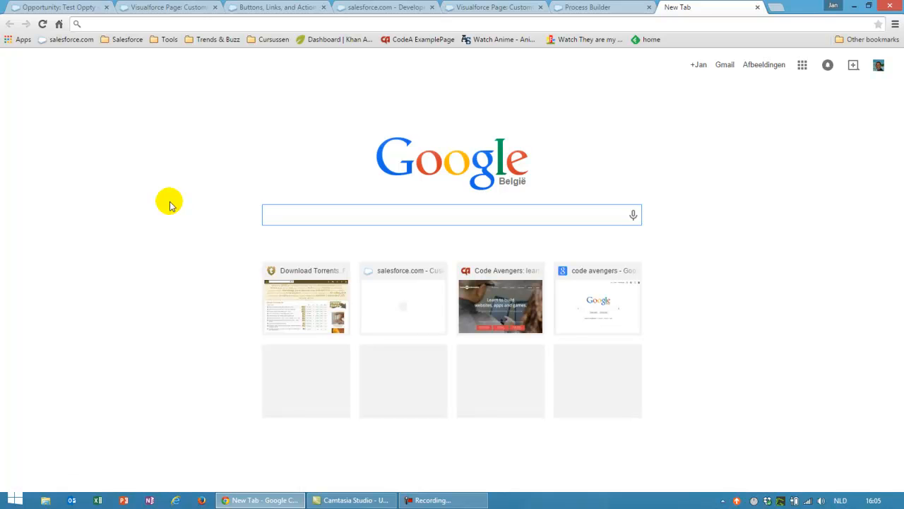
type("vi")
key("BackSpace")
key("BackSpace")
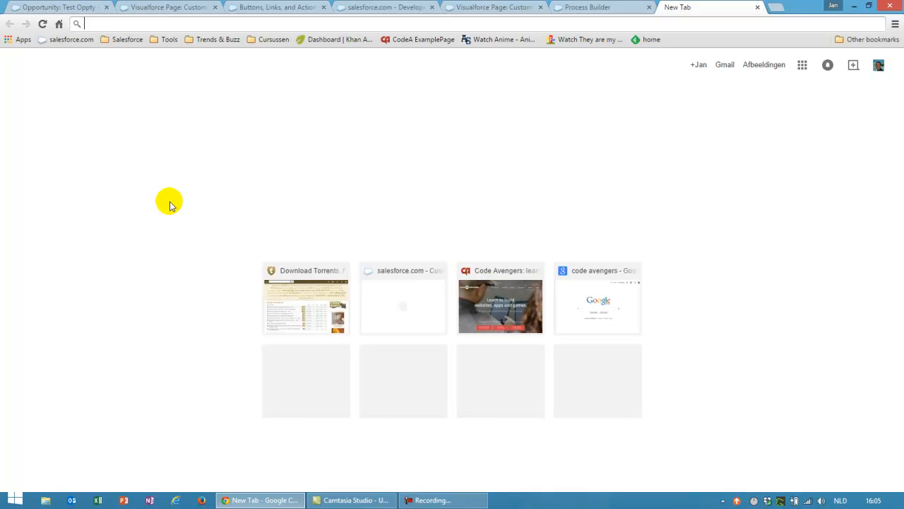
type("developer.salesforce.com")
key("Return")
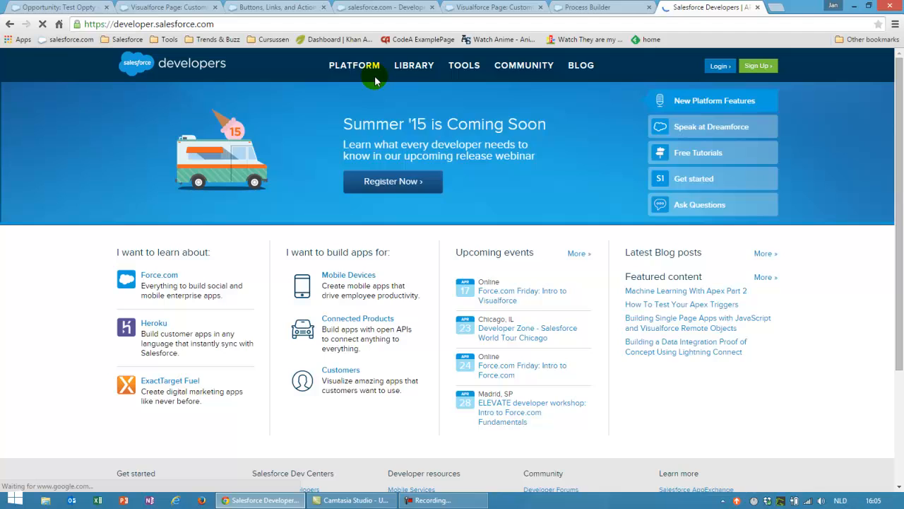
mouse_move(370, 71)
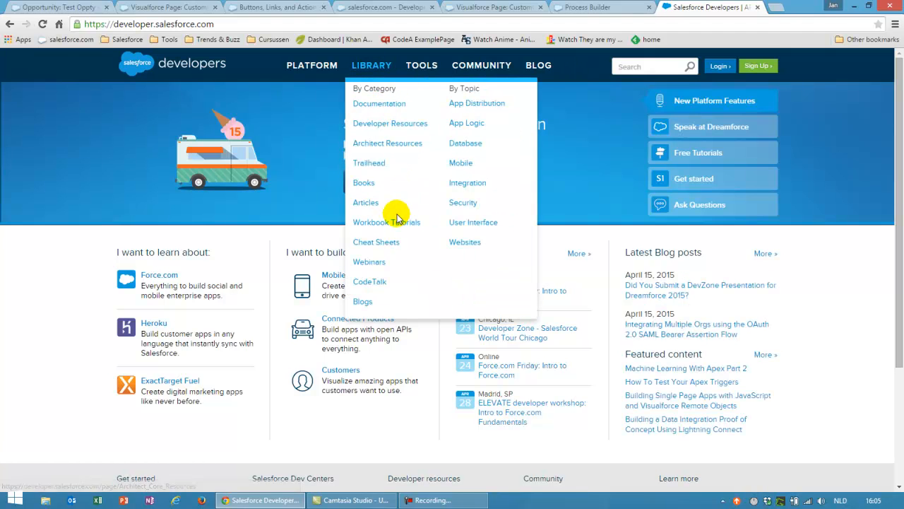
left_click(364, 184)
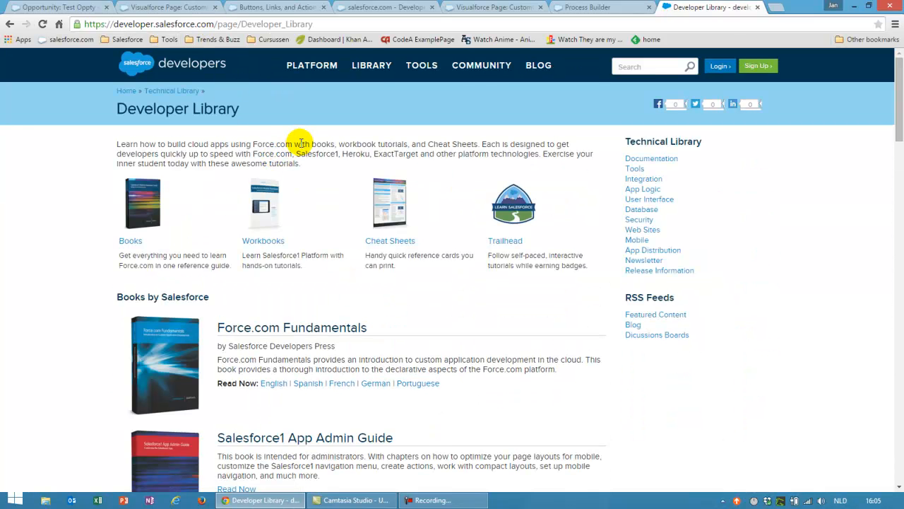
Browse the Books by Salesforce list in the Developer Library as far as the Visualforce in Practice entry.
scroll(351, 152, "down", 4)
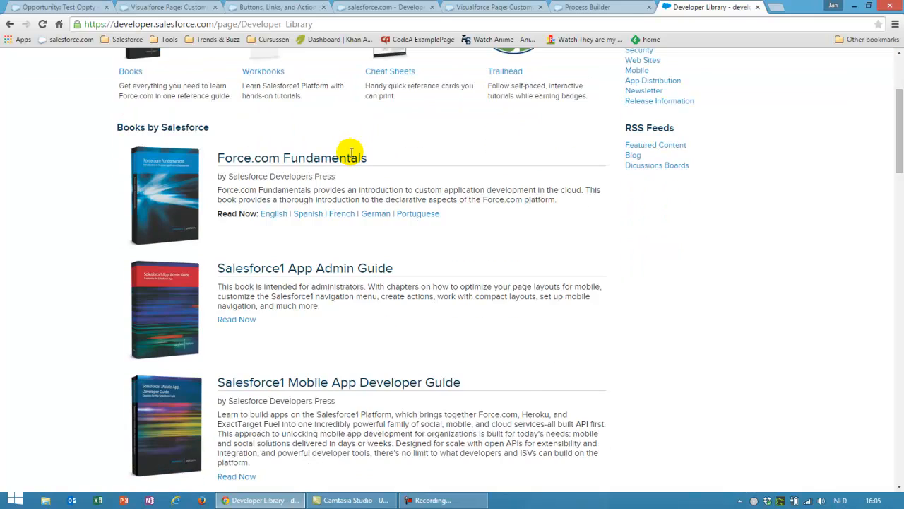
scroll(351, 155, "down", 2)
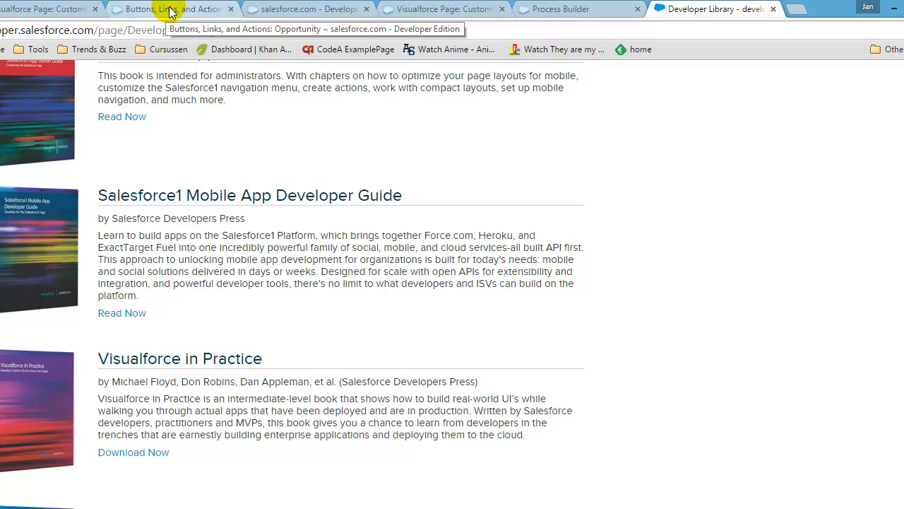
Highlight the standardController="Opportunity" attribute in the CustomOpportunityEdit markup for review, and return to the Developer Library's book list.
left_click(62, 8)
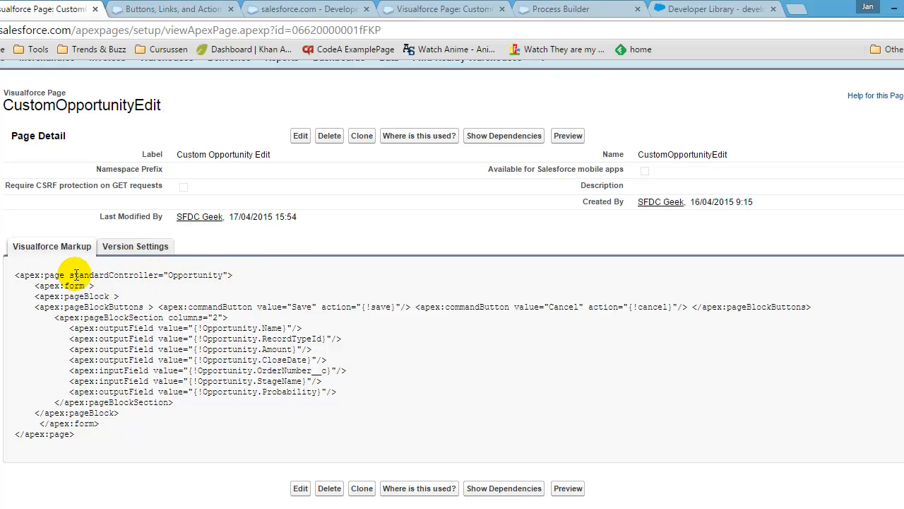
left_click_drag(70, 276, 228, 277)
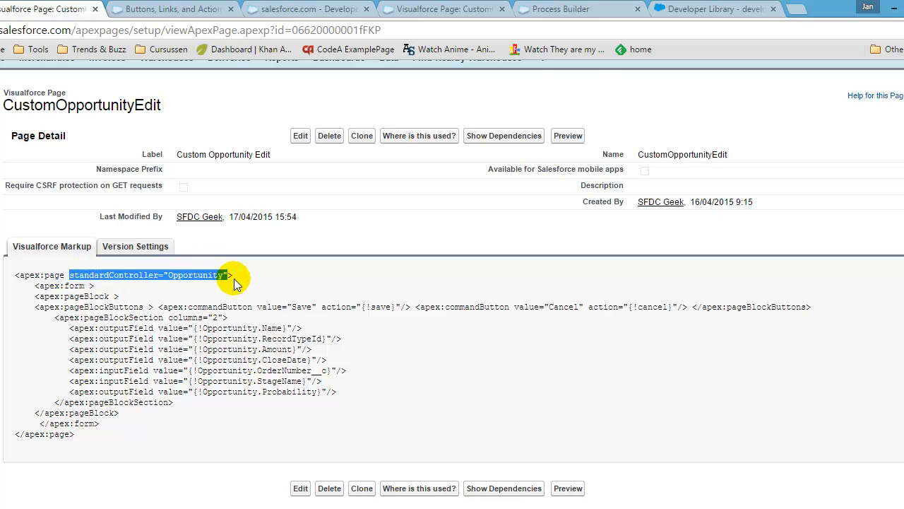
left_click(247, 281)
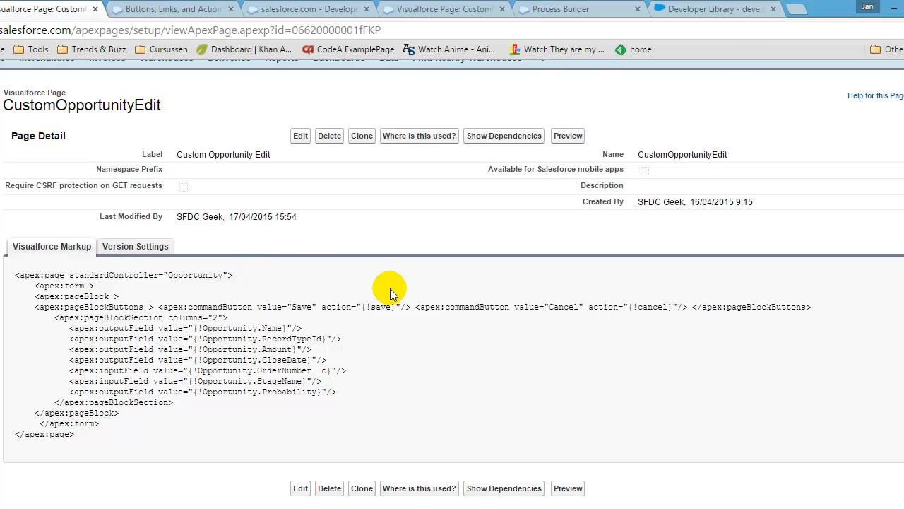
left_click(698, 9)
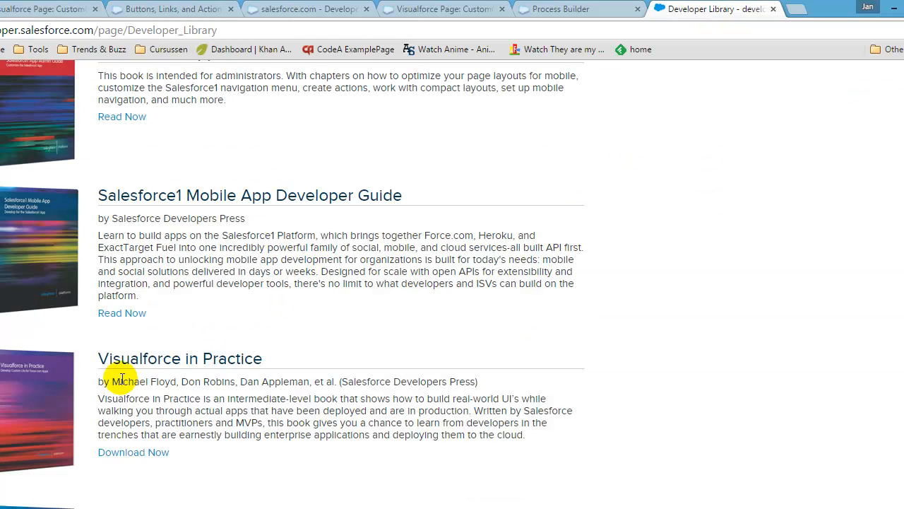